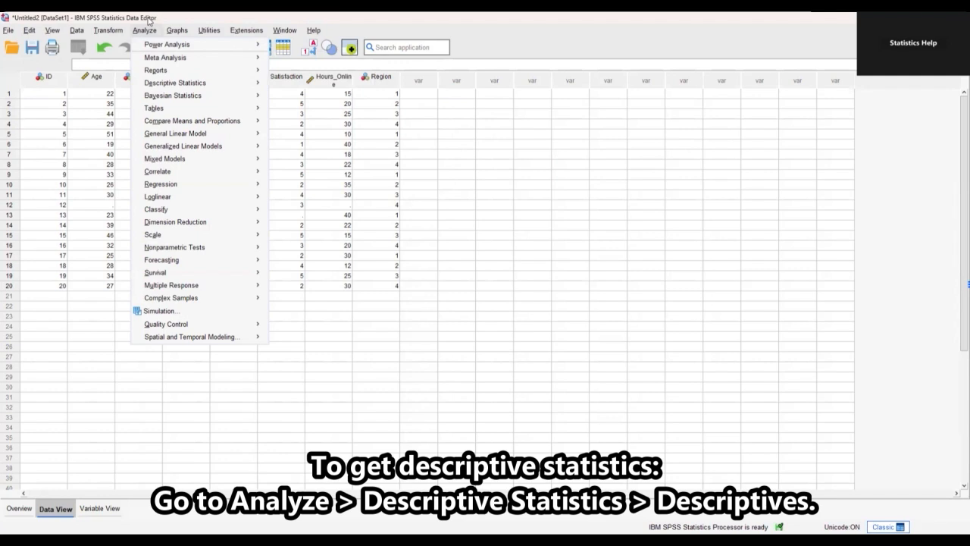
# Run Descriptives on Age, Income and Hours_Online with mean, standard deviation, minimum and maximum, displayed in variable list order
pyautogui.moveTo(228, 95)
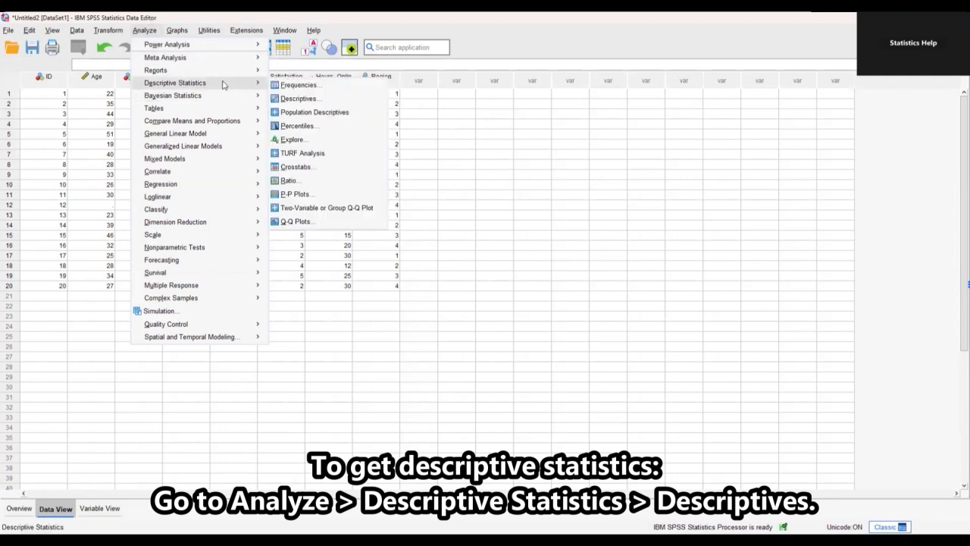
pyautogui.click(299, 98)
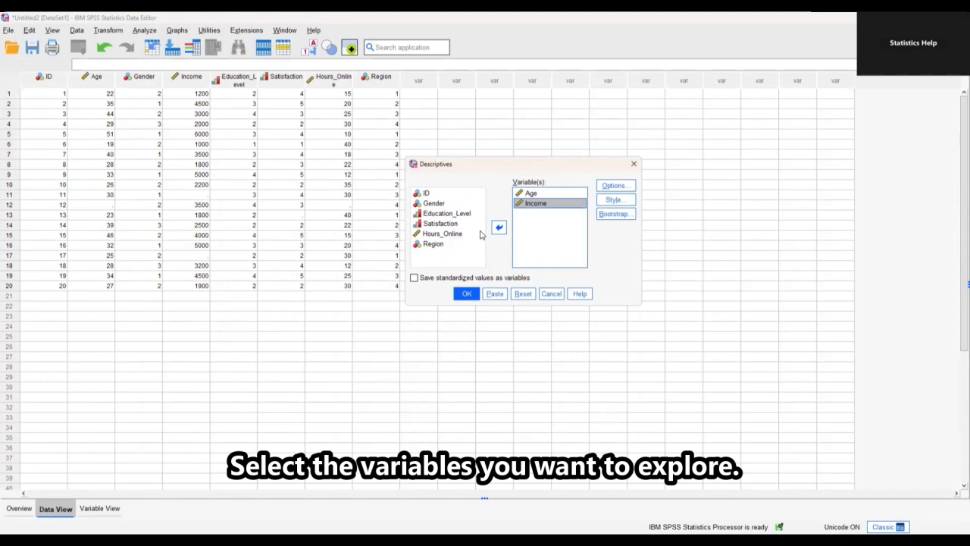
pyautogui.click(444, 234)
pyautogui.click(499, 227)
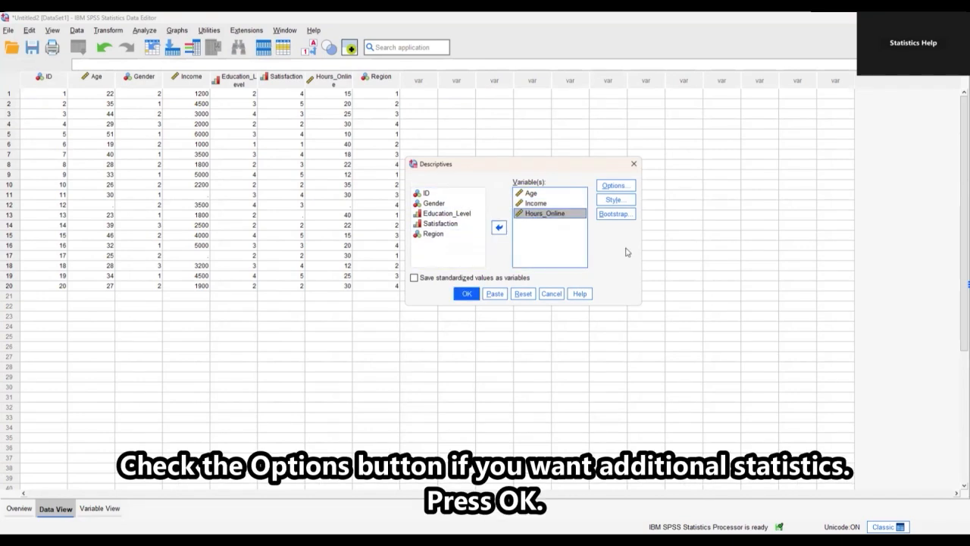
pyautogui.click(624, 187)
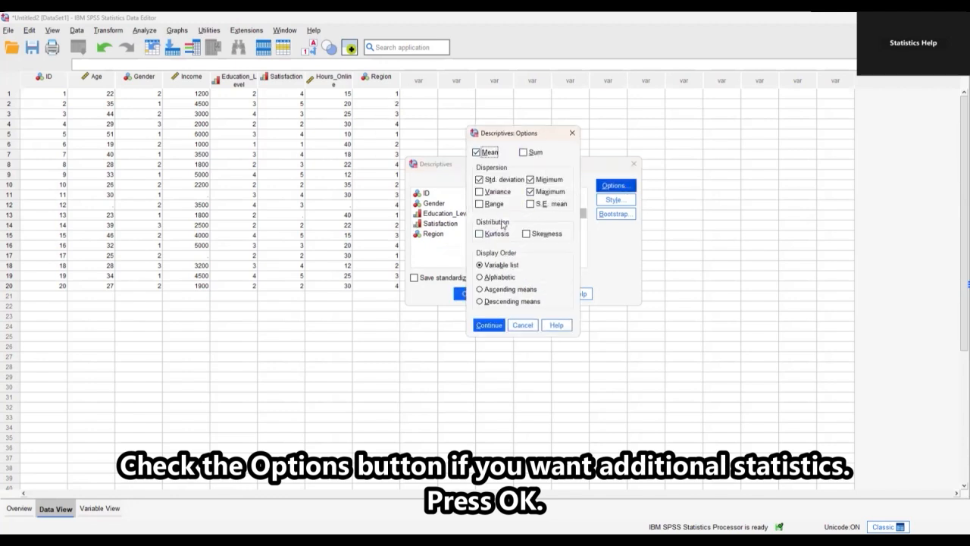
pyautogui.click(488, 325)
pyautogui.click(470, 294)
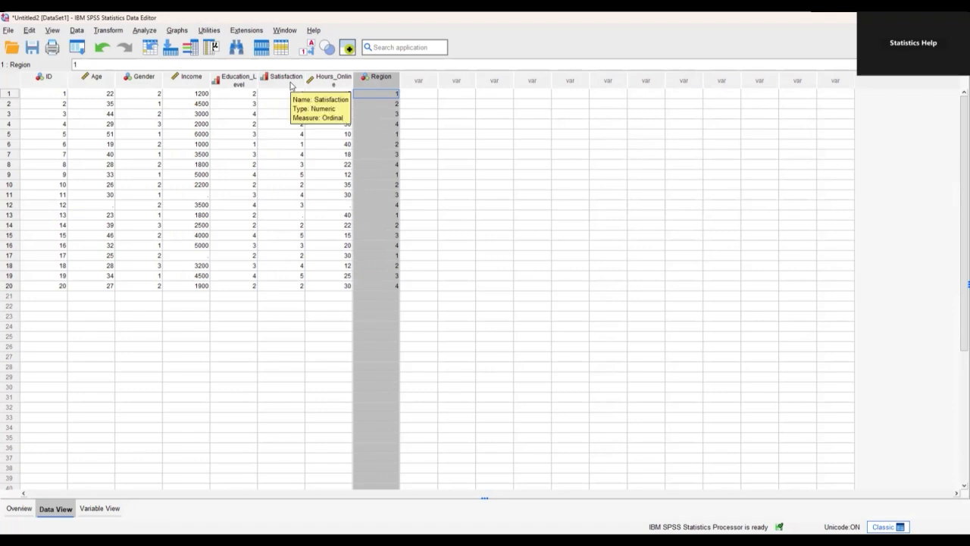
# Set up a One-Way ANOVA with Satisfaction as the dependent variable and Region as the factor
pyautogui.click(151, 34)
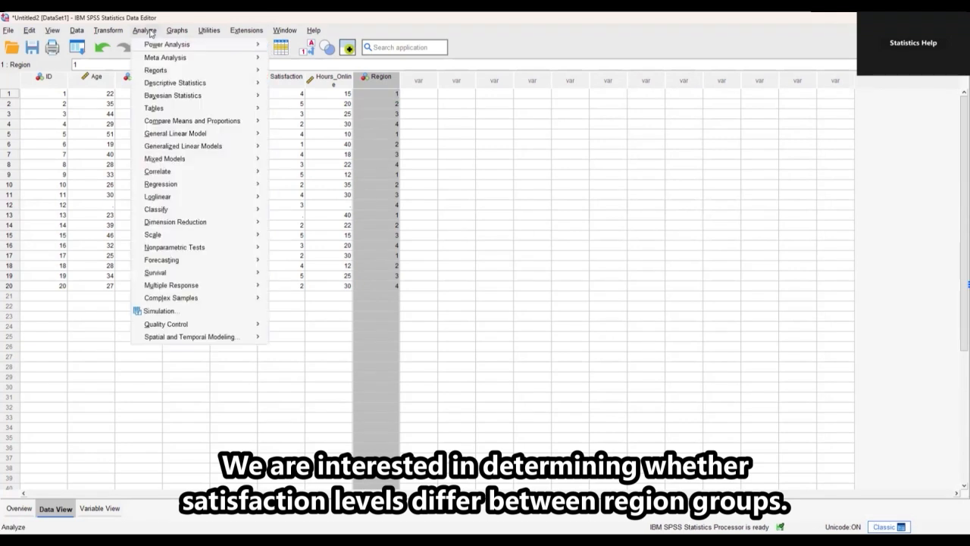
pyautogui.moveTo(216, 123)
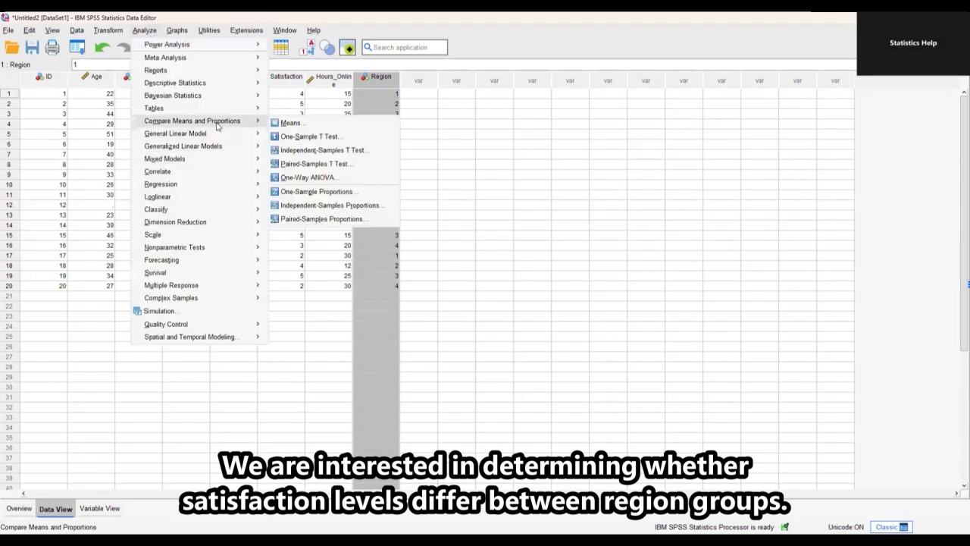
pyautogui.moveTo(216, 147)
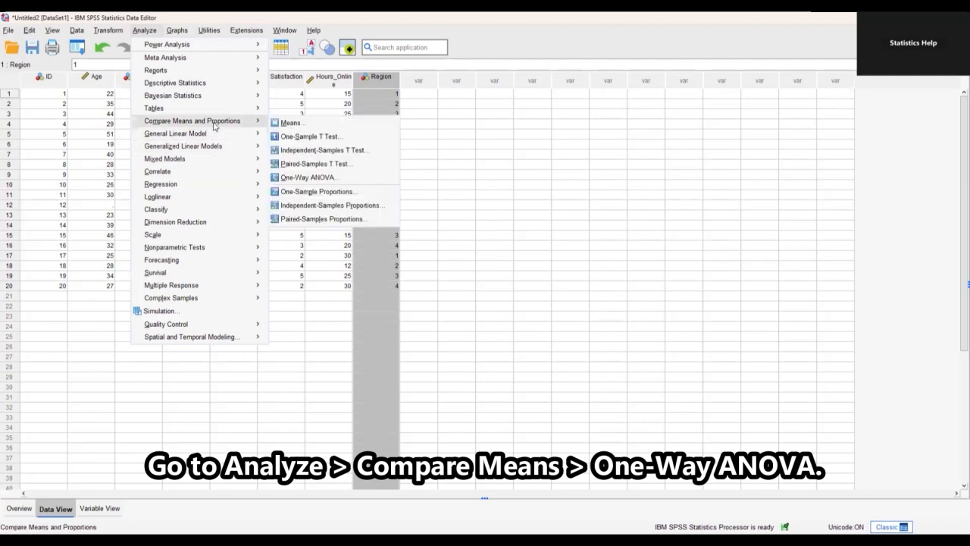
pyautogui.click(305, 176)
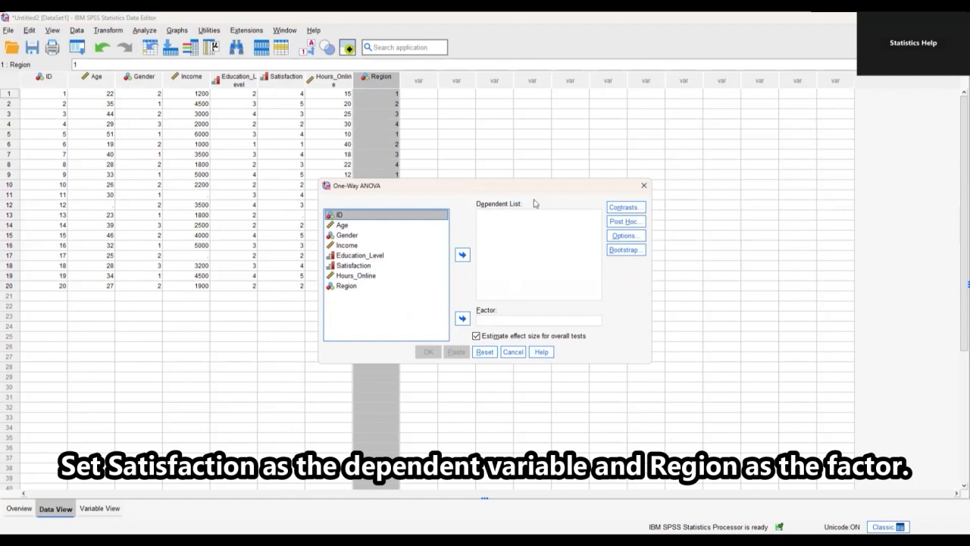
pyautogui.click(342, 265)
pyautogui.click(463, 255)
pyautogui.click(507, 322)
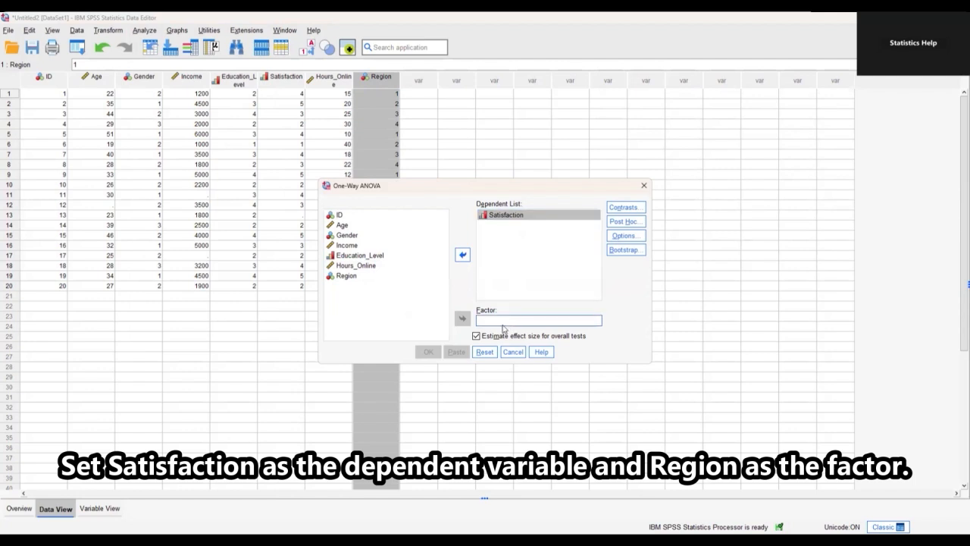
pyautogui.click(345, 276)
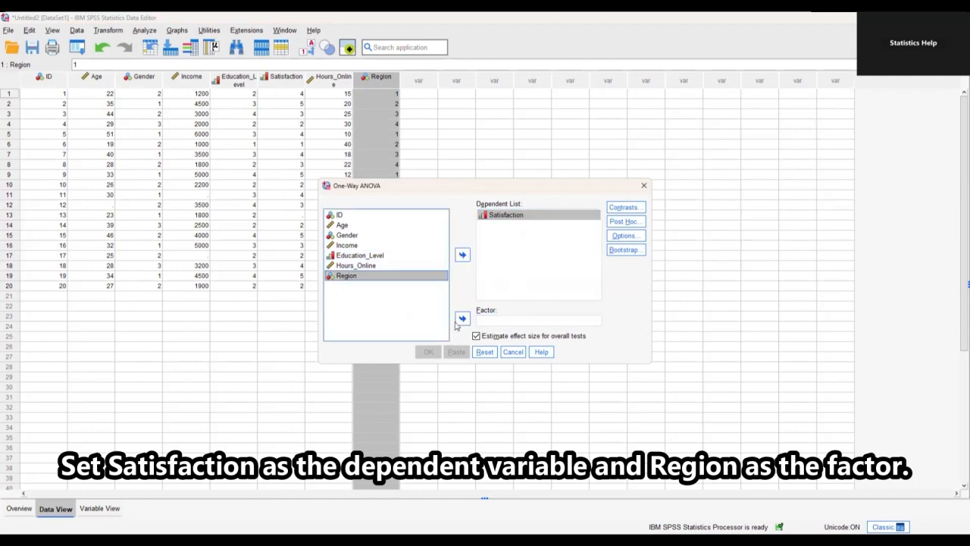
pyautogui.click(461, 319)
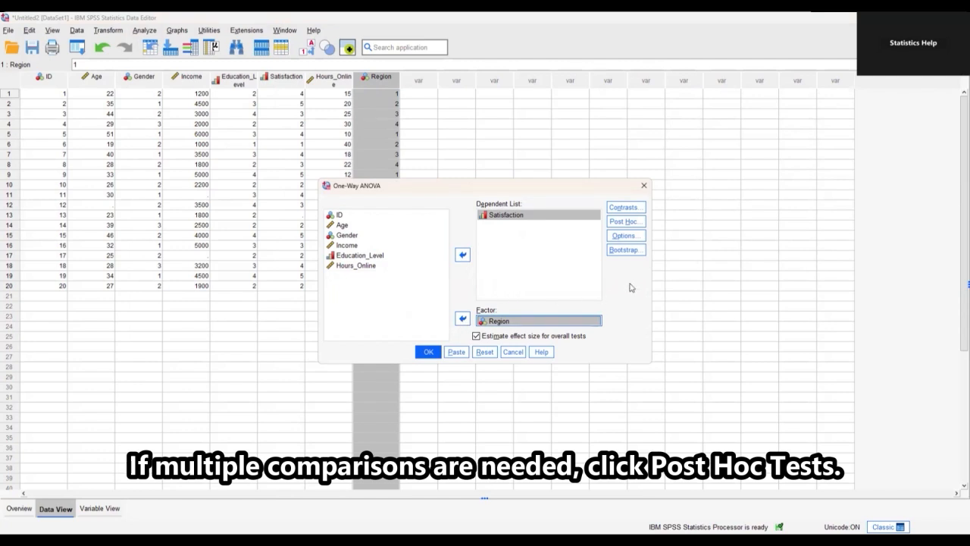
# Add Bonferroni and Tukey post hoc tests to the One-Way ANOVA and run the analysis
pyautogui.click(631, 221)
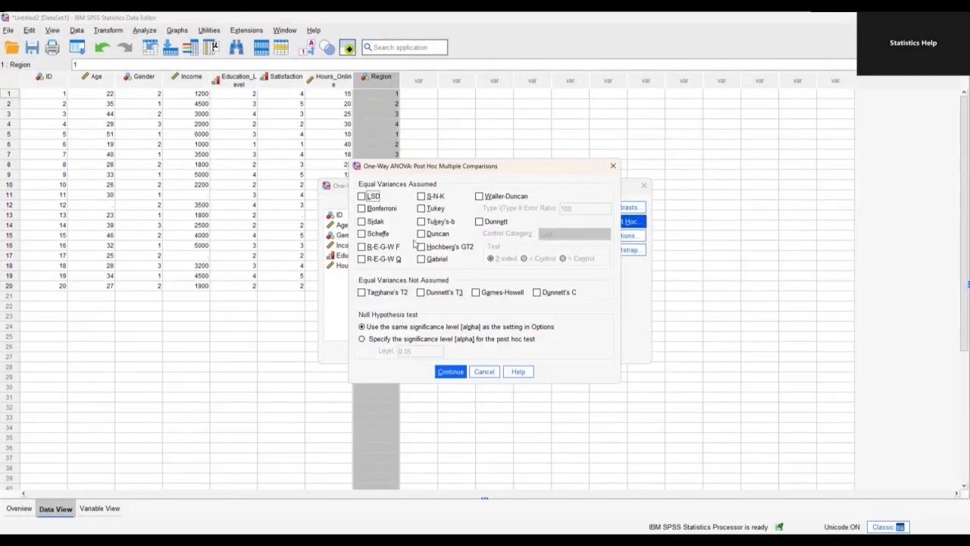
pyautogui.click(362, 209)
pyautogui.click(422, 209)
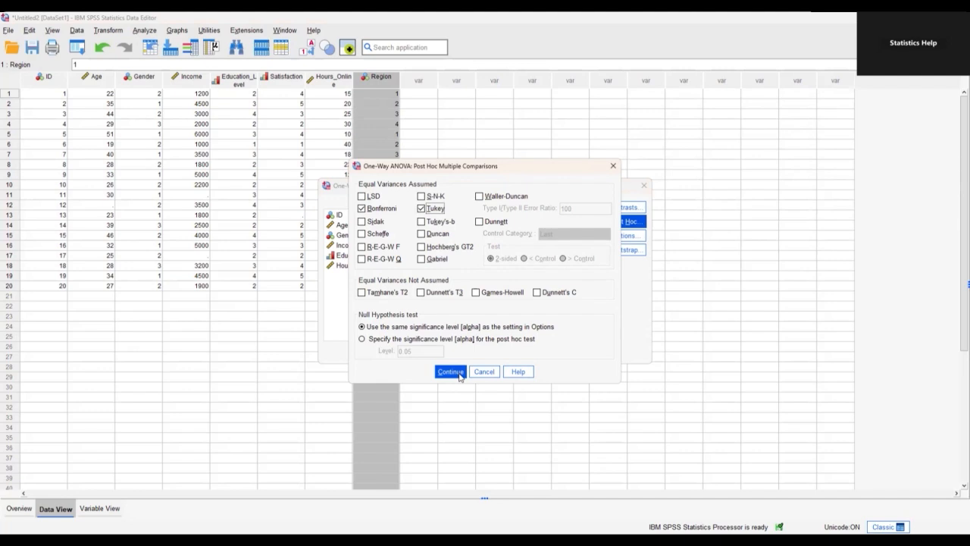
pyautogui.click(456, 374)
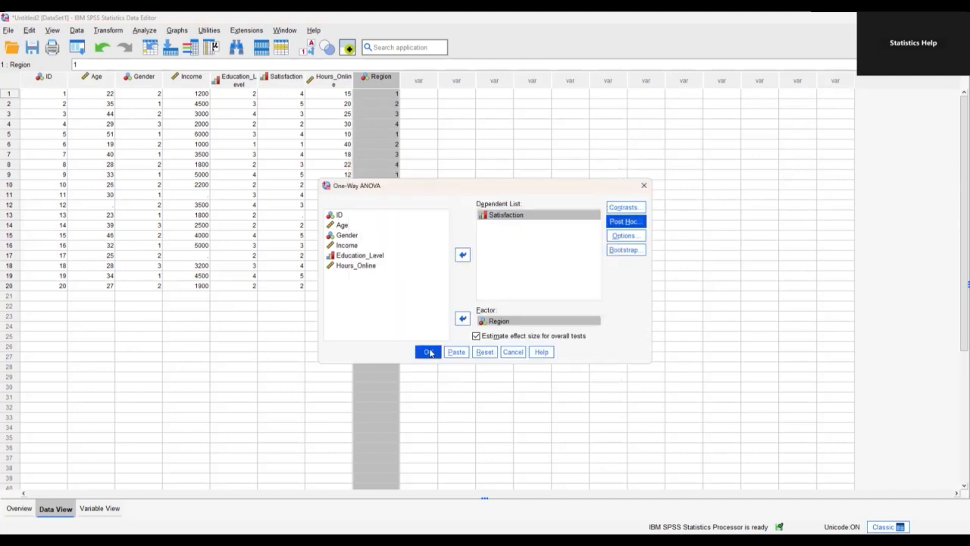
pyautogui.click(429, 354)
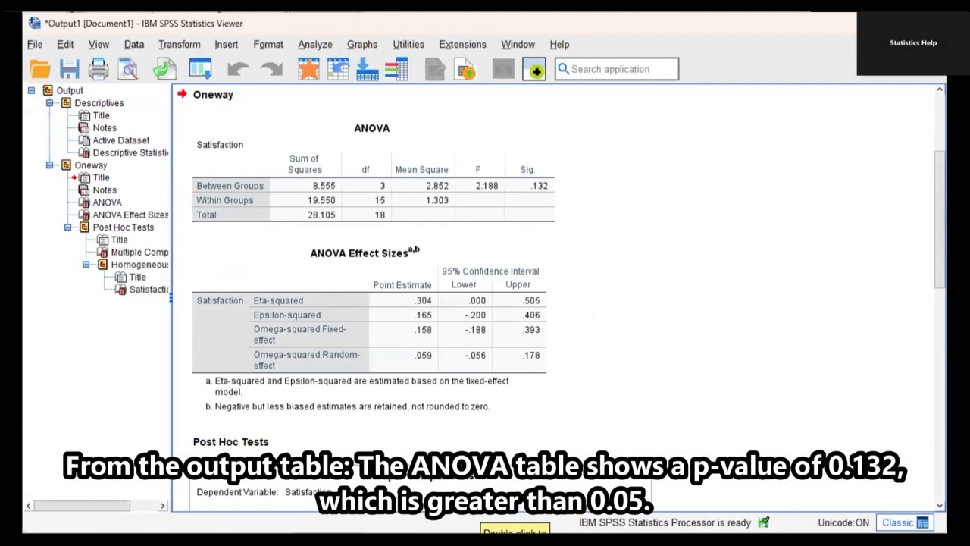
# Examine the significance in the ANOVA table and the confidence intervals in the post hoc Multiple Comparisons table for Satisfaction by Region
pyautogui.click(535, 192)
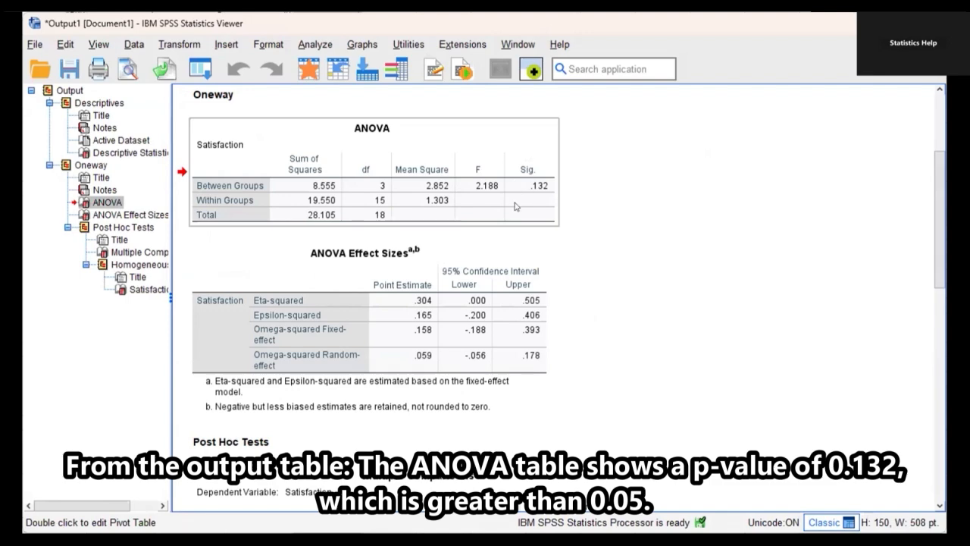
pyautogui.scroll(-3, 589, 397)
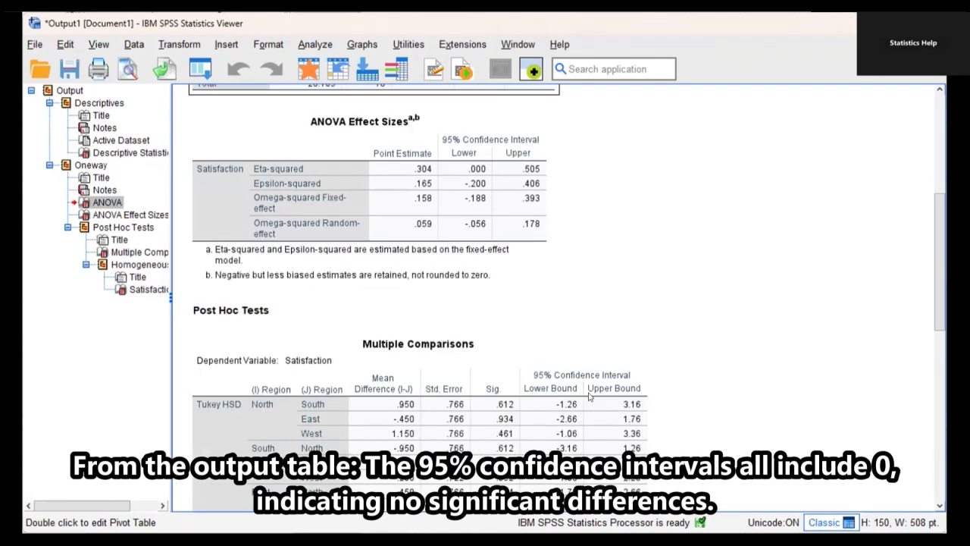
pyautogui.scroll(-4, 590, 396)
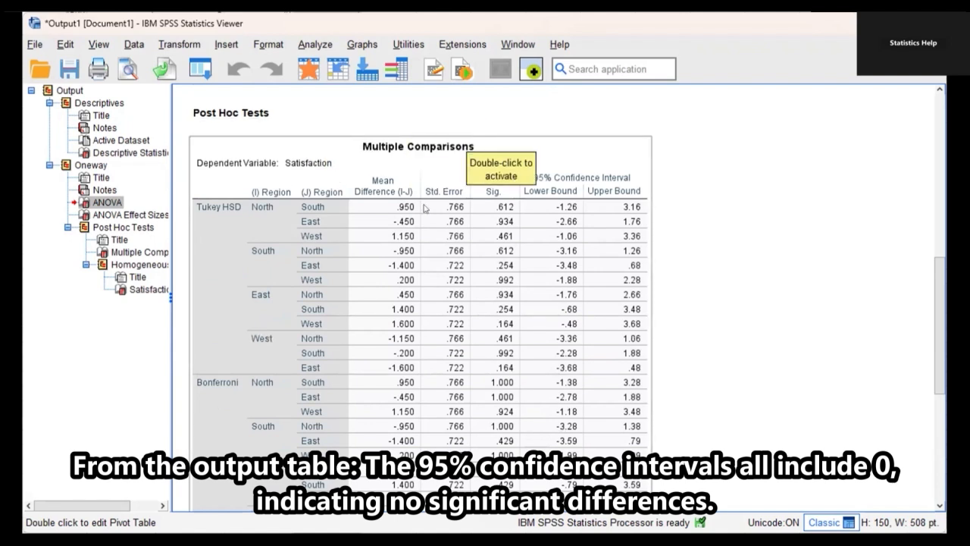
pyautogui.click(611, 375)
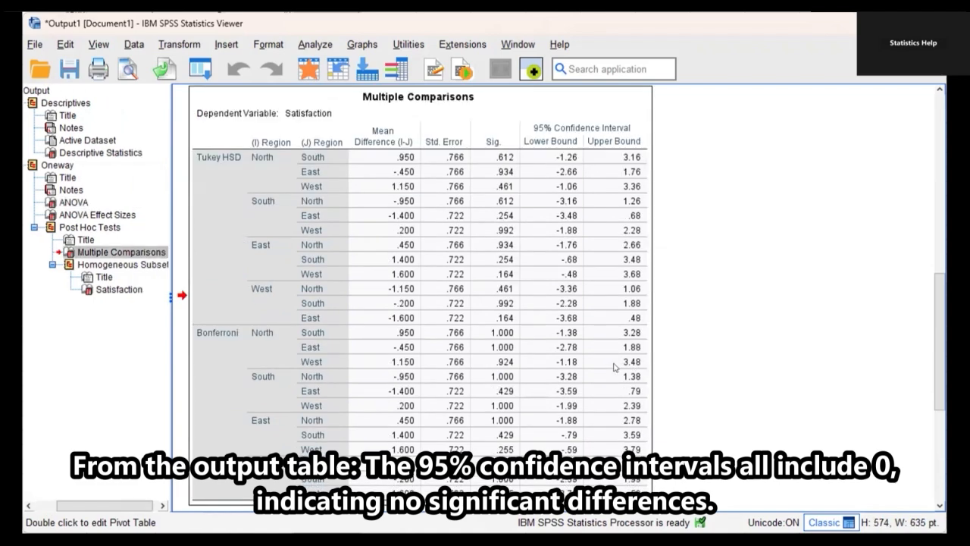
pyautogui.scroll(-3, 610, 375)
pyautogui.scroll(3, 611, 375)
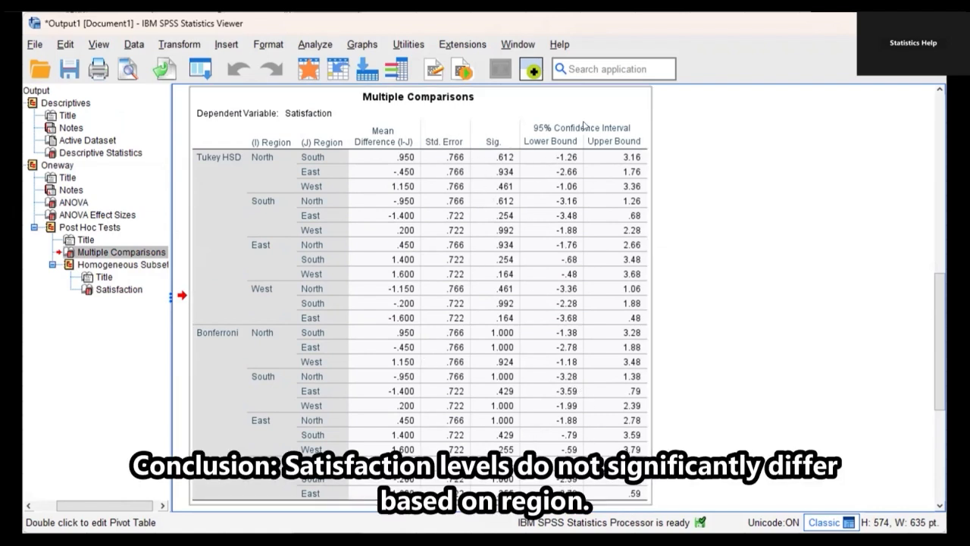
pyautogui.scroll(-6, 588, 356)
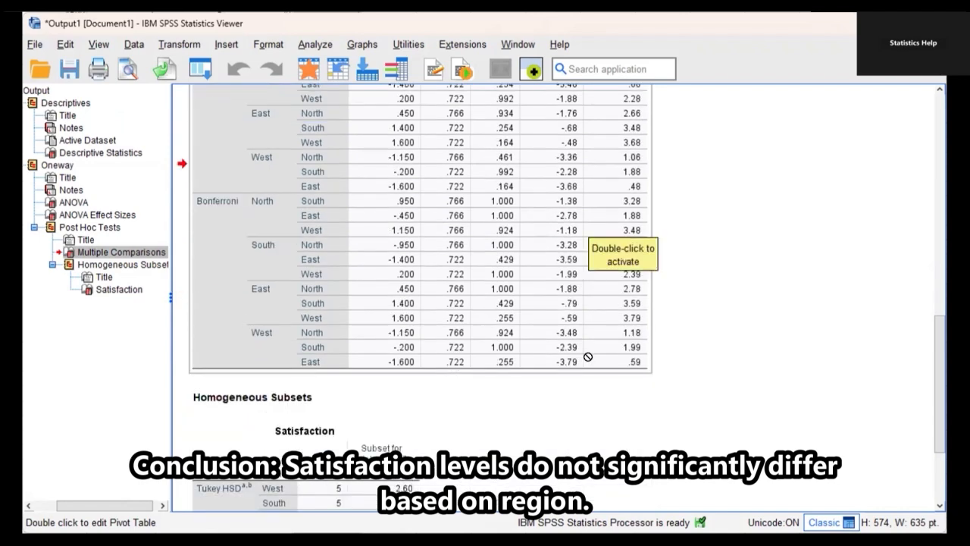
pyautogui.scroll(-1, 588, 356)
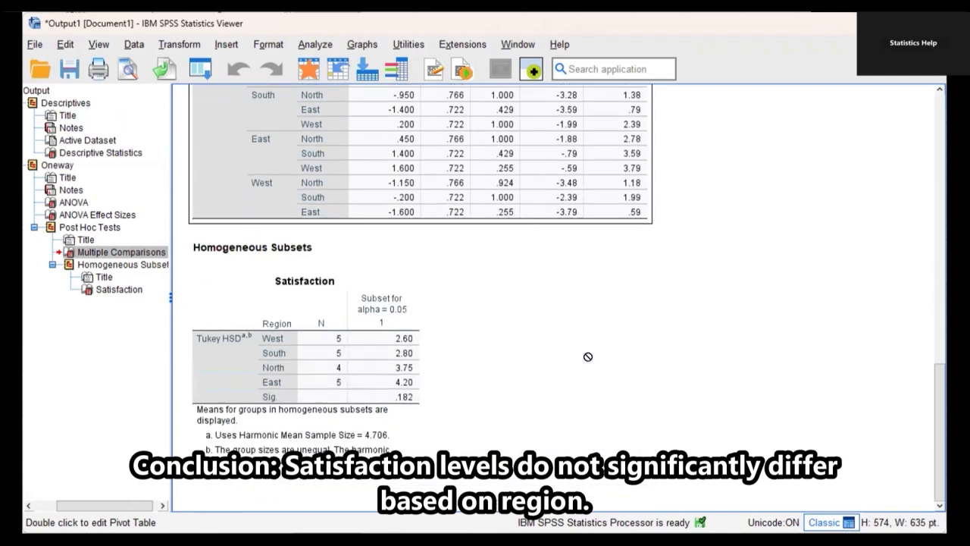
pyautogui.scroll(15, 588, 356)
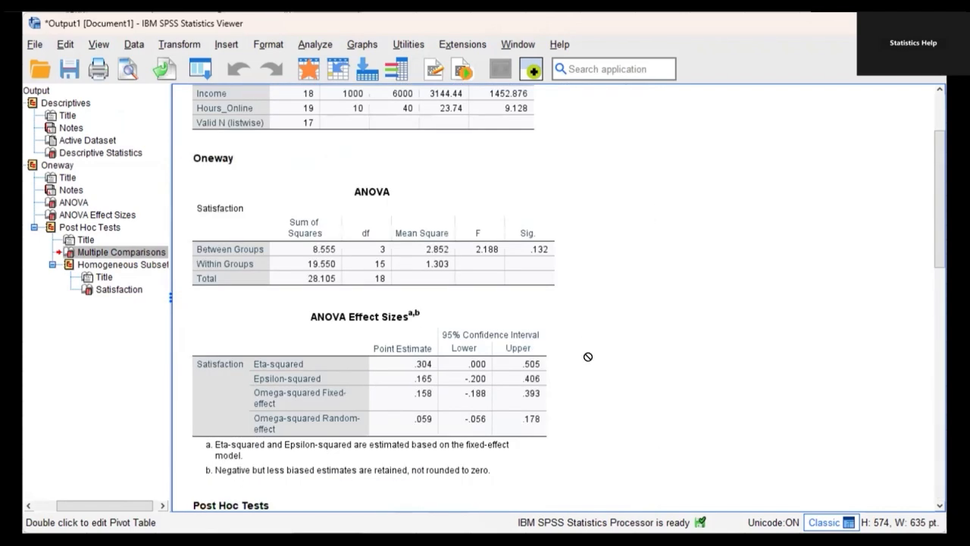
pyautogui.click(332, 461)
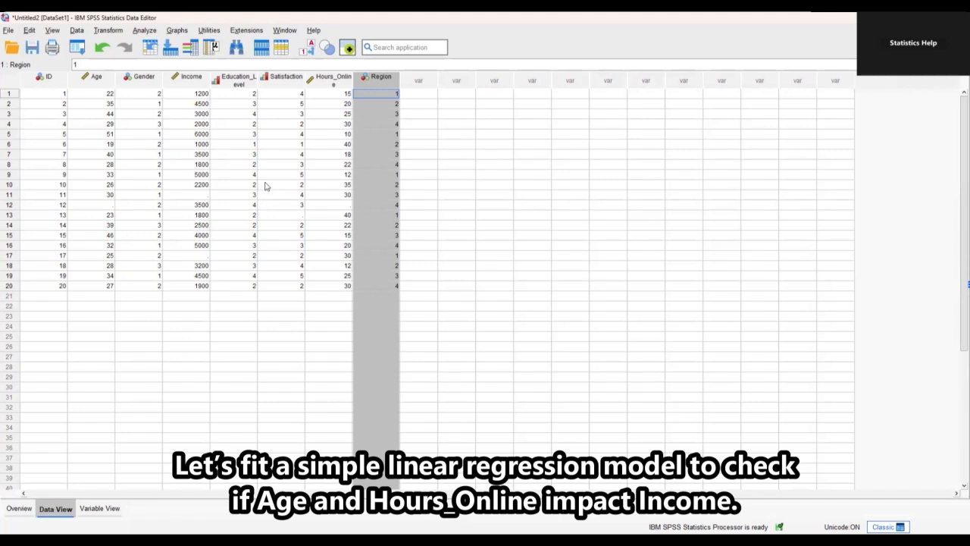
# Set up a linear regression with Income as the dependent variable and Age and Hours_Online as the independent variables
pyautogui.click(145, 31)
pyautogui.moveTo(170, 188)
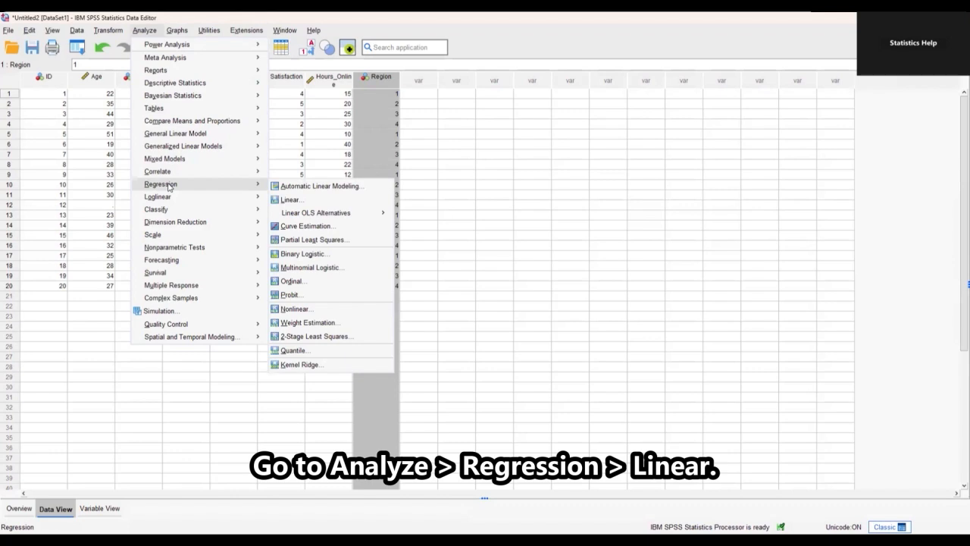
pyautogui.click(289, 199)
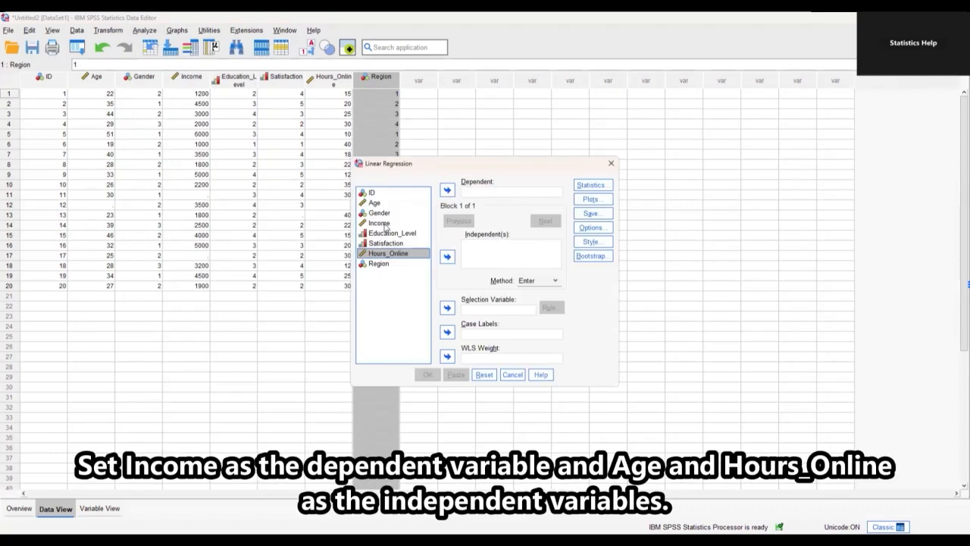
pyautogui.click(385, 224)
pyautogui.click(448, 190)
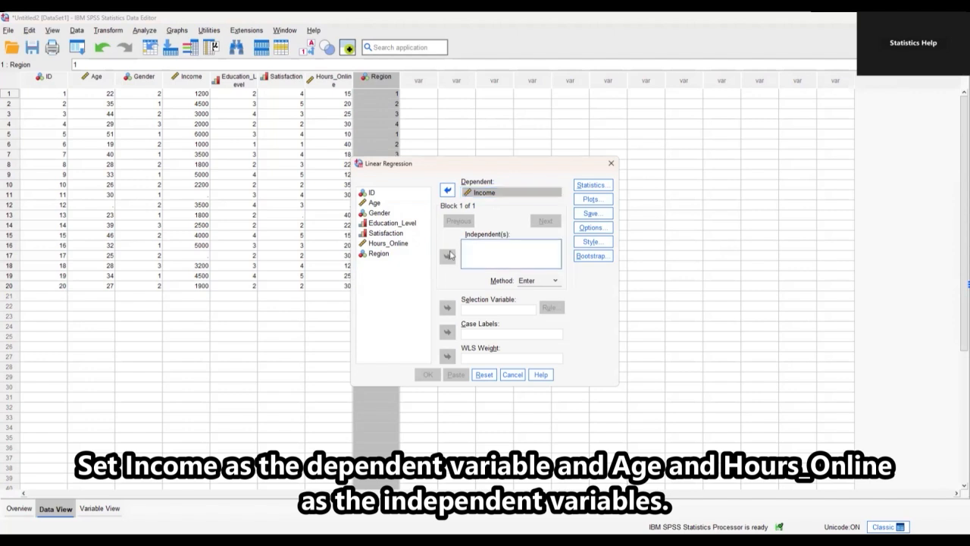
pyautogui.click(373, 204)
pyautogui.click(447, 256)
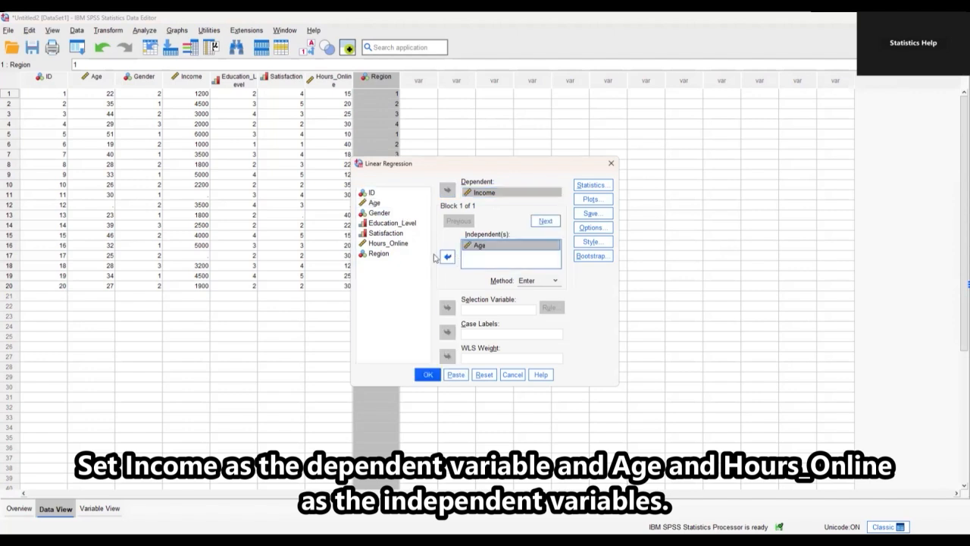
pyautogui.click(388, 242)
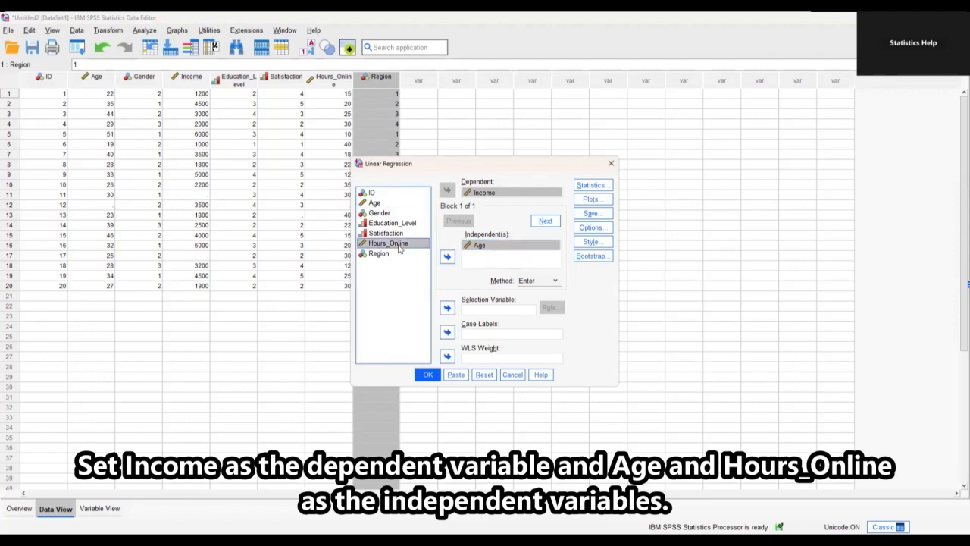
pyautogui.click(447, 258)
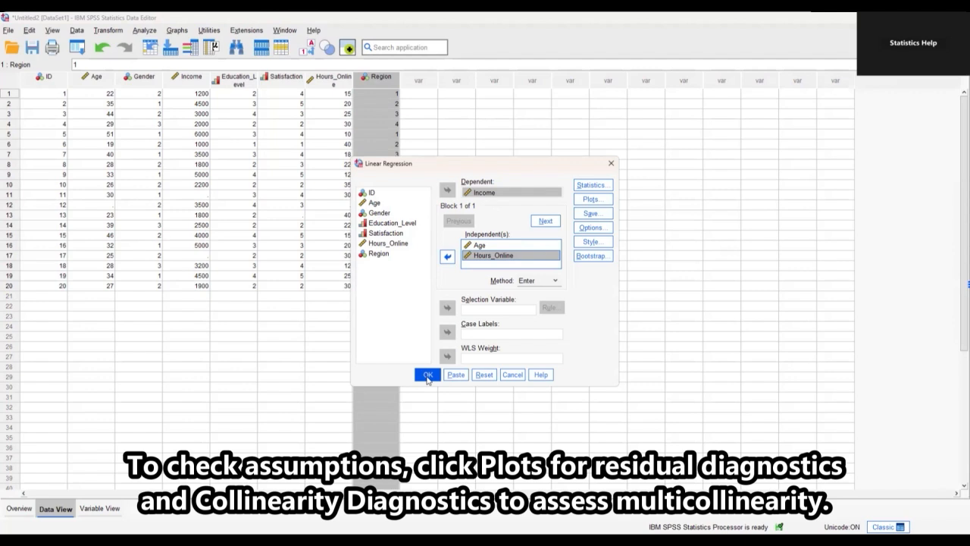
# Request all partial plots plus the histogram and normal probability plot of standardized residuals for the linear regression
pyautogui.click(590, 200)
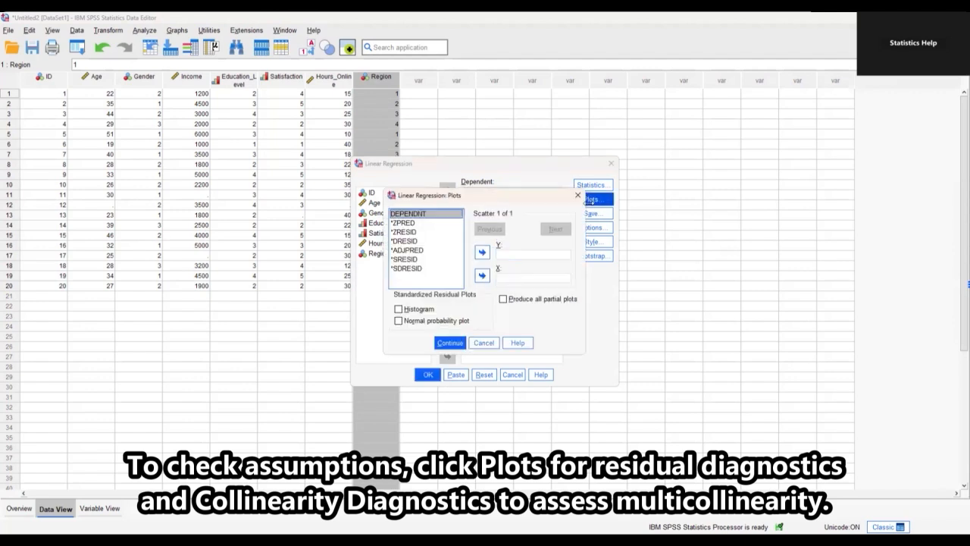
pyautogui.click(503, 299)
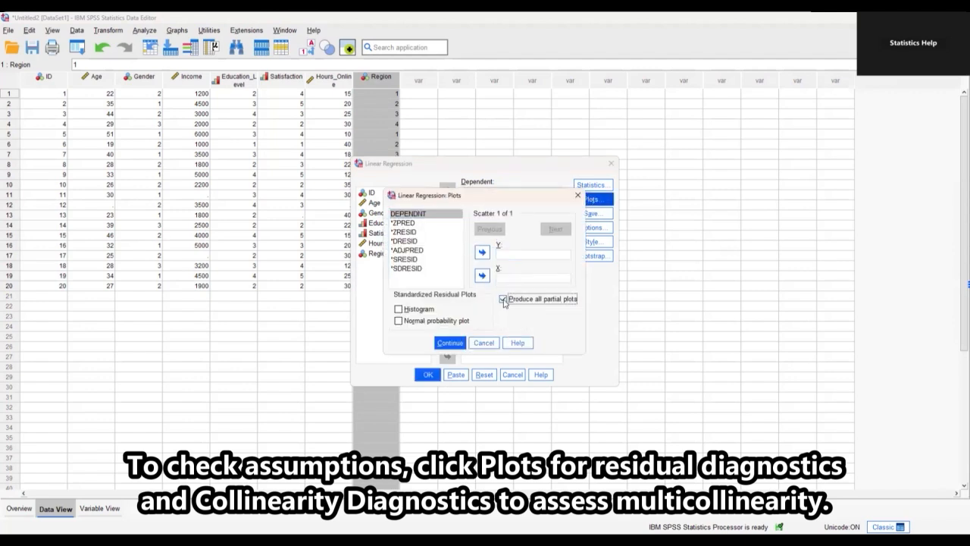
pyautogui.click(399, 308)
pyautogui.click(398, 320)
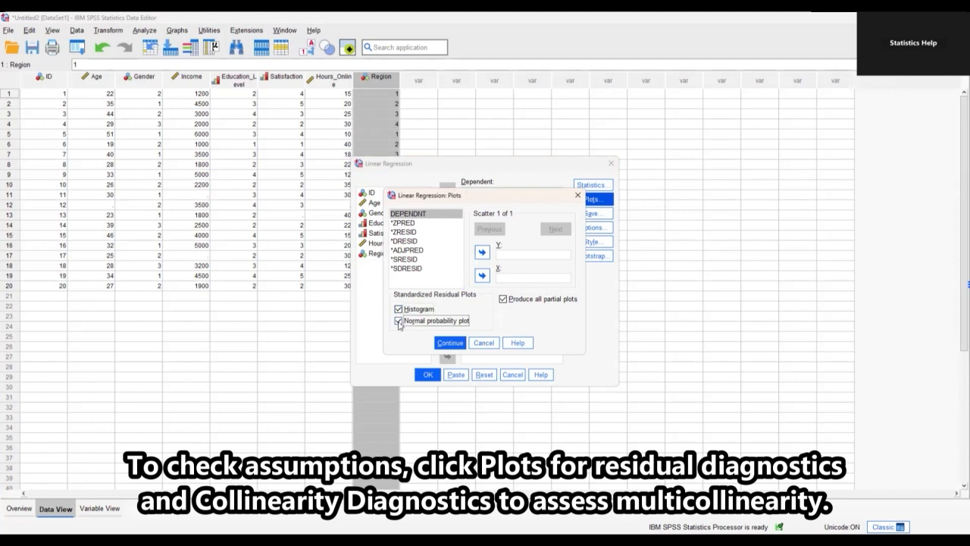
pyautogui.click(450, 343)
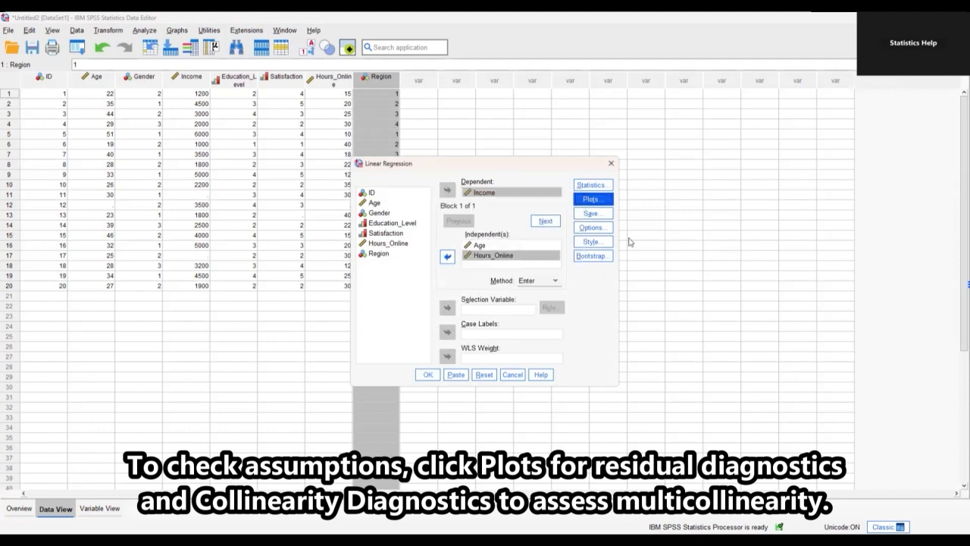
# Add collinearity diagnostics to the linear regression statistics and run the regression
pyautogui.click(599, 186)
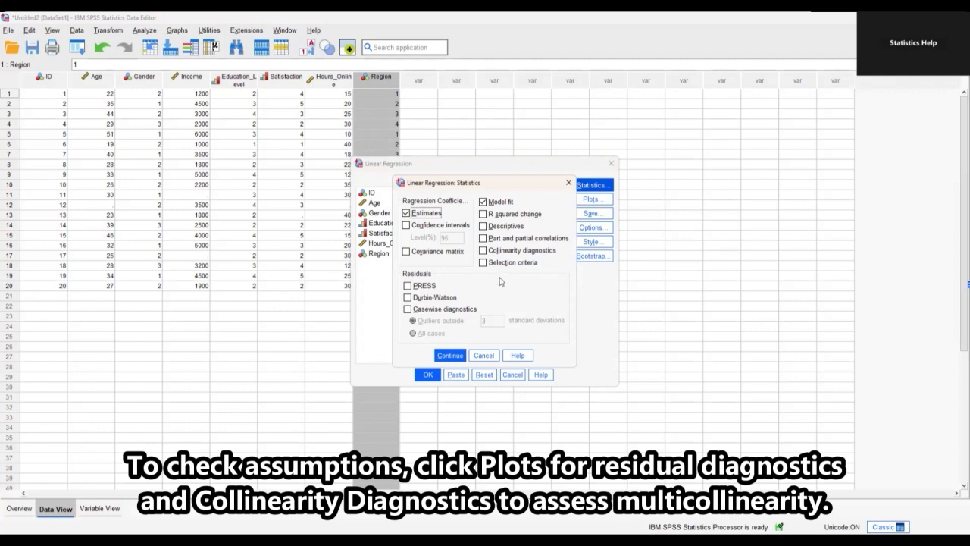
pyautogui.click(483, 254)
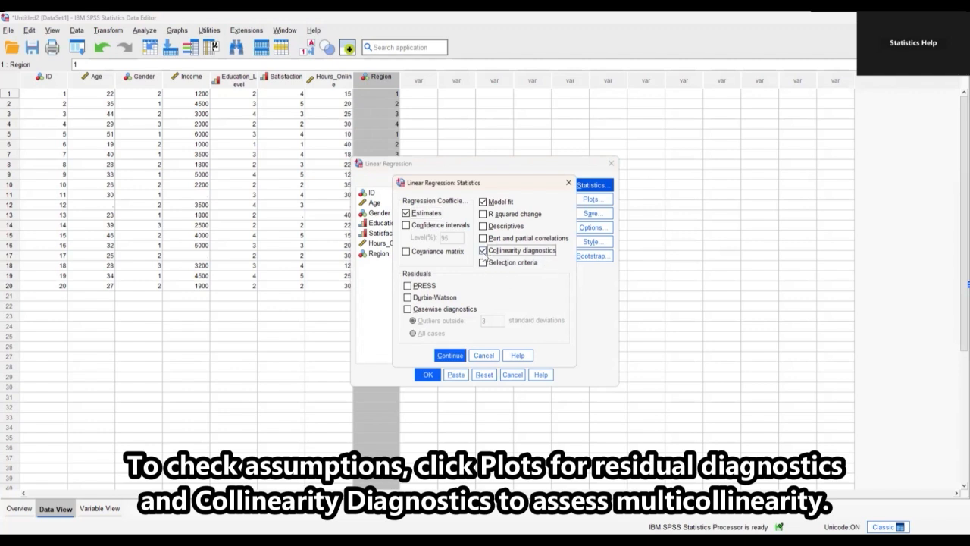
pyautogui.click(451, 356)
pyautogui.click(429, 375)
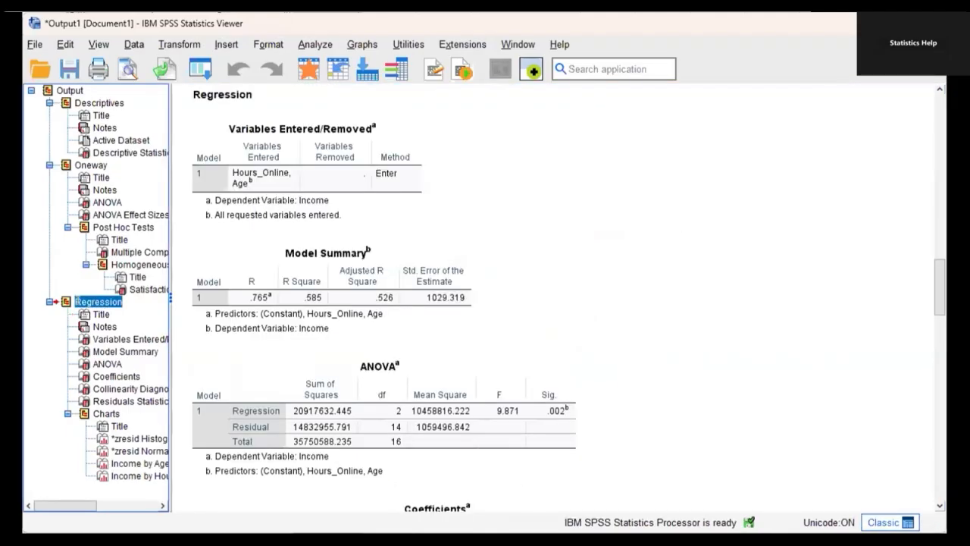
# Examine the regression's R Square, ANOVA significance, VIF values in the Coefficients table, and Collinearity Diagnostics
pyautogui.scroll(3, 448, 325)
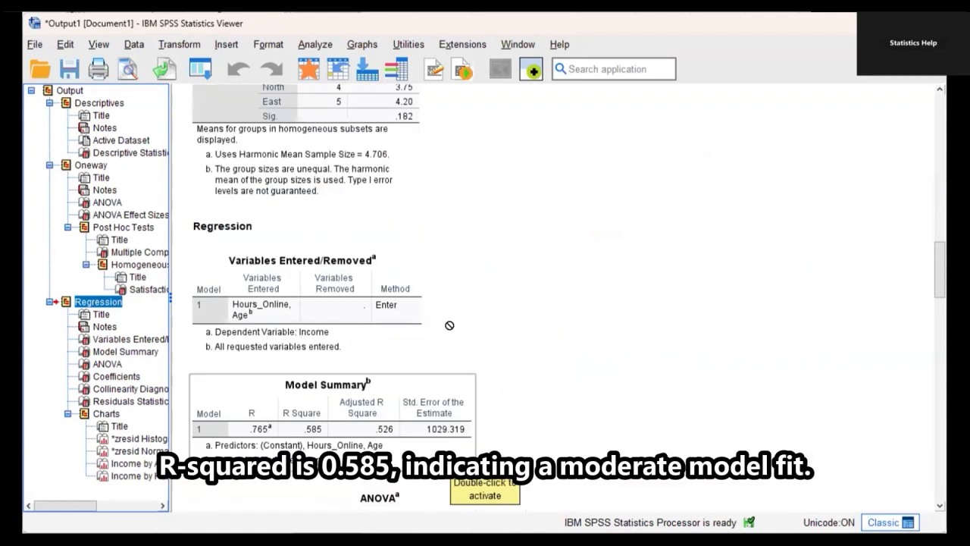
pyautogui.scroll(-5, 428, 326)
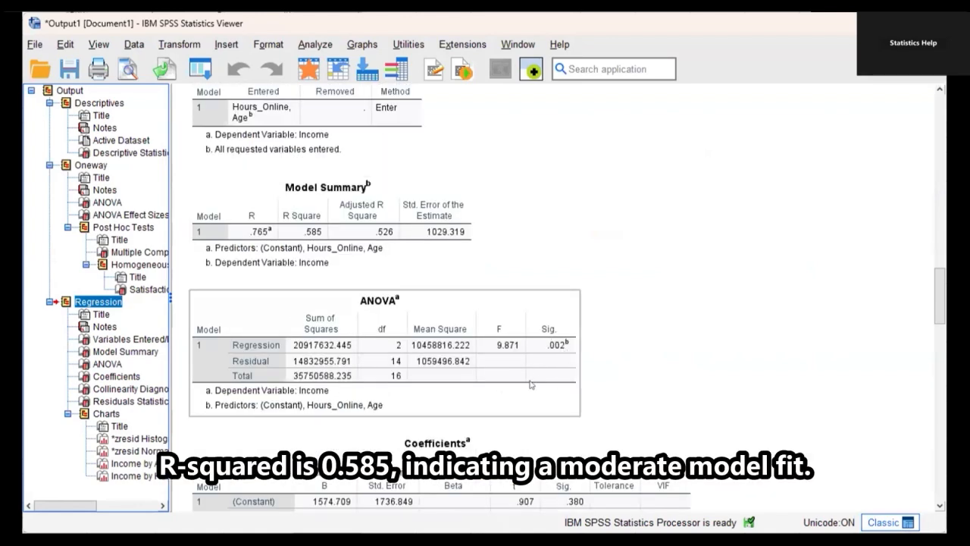
pyautogui.scroll(-3, 535, 384)
pyautogui.scroll(-2, 535, 384)
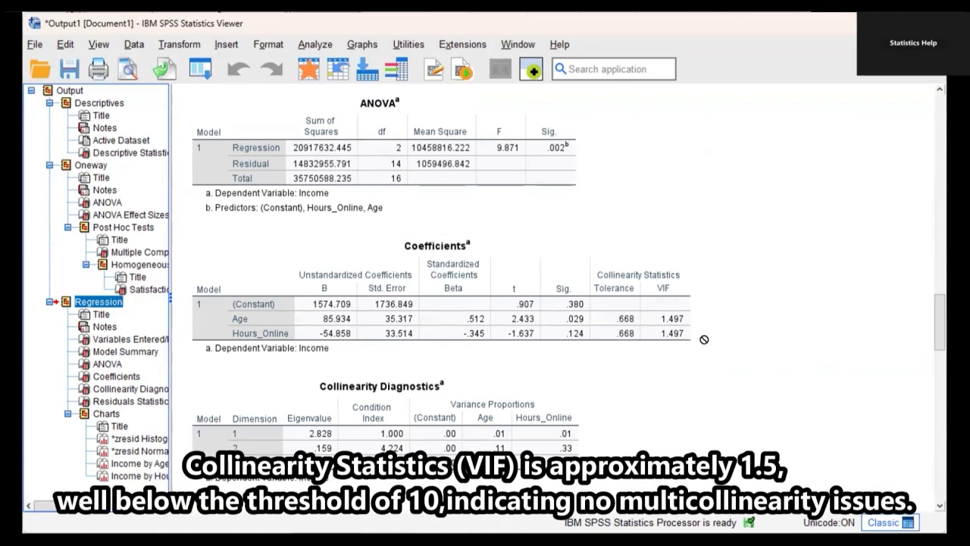
pyautogui.scroll(-3, 700, 340)
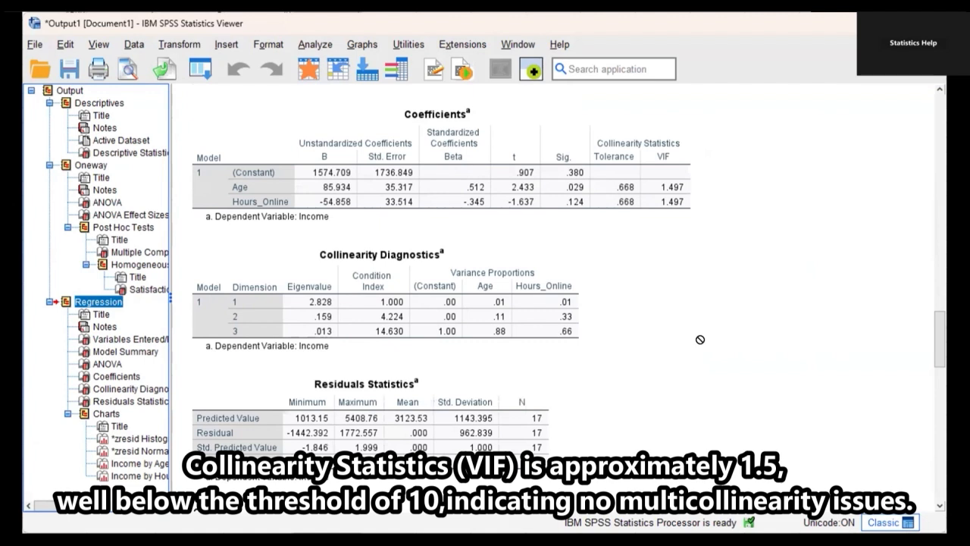
pyautogui.scroll(-2, 700, 339)
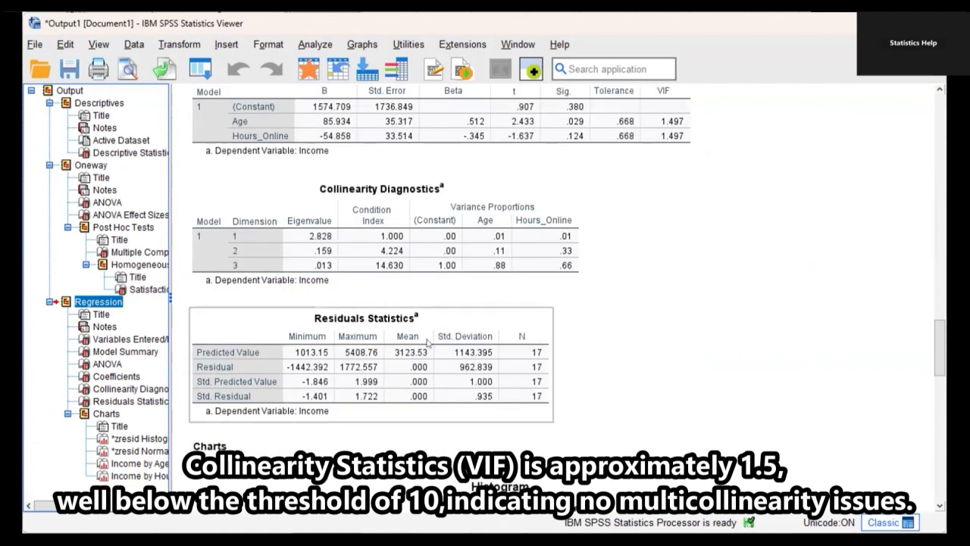
pyautogui.scroll(-2, 355, 436)
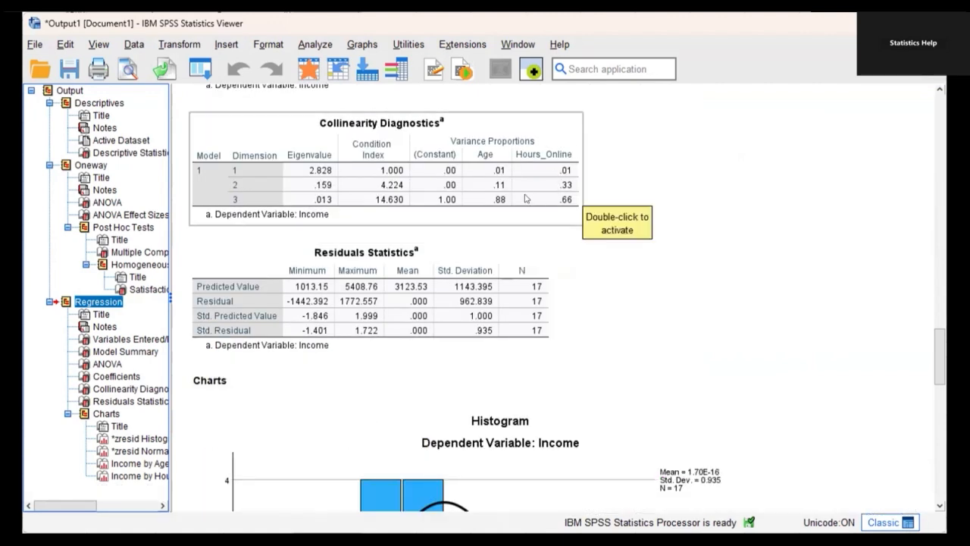
# Review the residual histogram and normal P-P plot, and check each predictor's significance in the Coefficients table
pyautogui.scroll(-2, 527, 200)
pyautogui.scroll(-8, 523, 206)
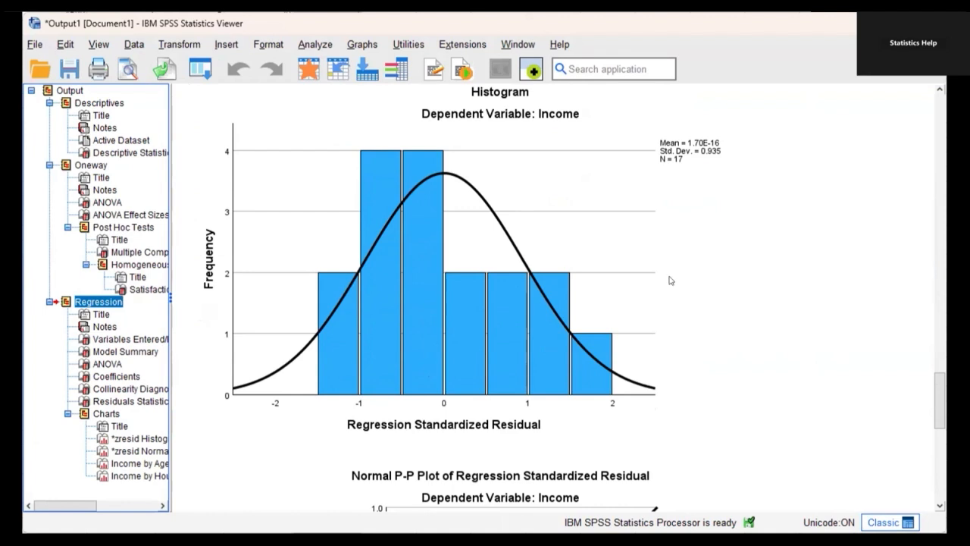
pyautogui.scroll(-5, 661, 262)
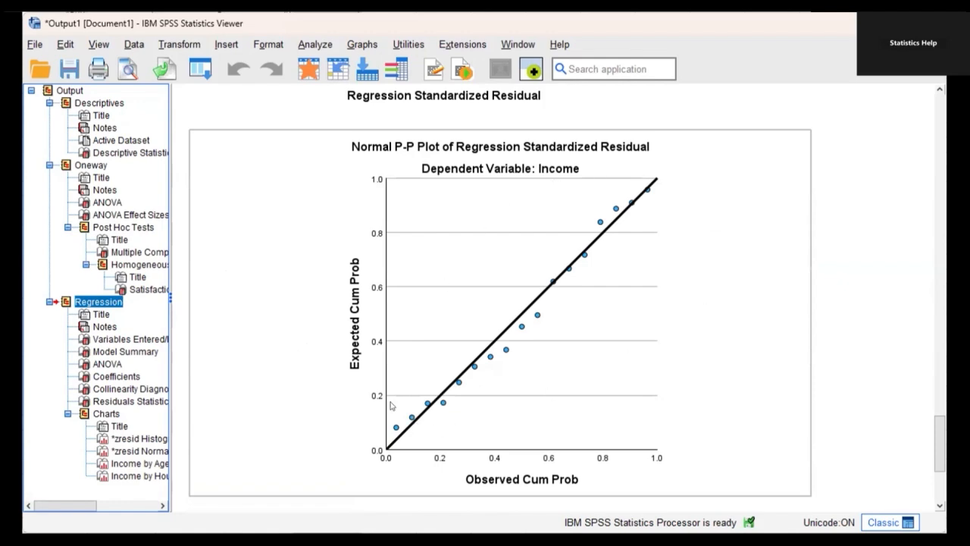
pyautogui.scroll(-2, 743, 280)
pyautogui.scroll(2, 742, 280)
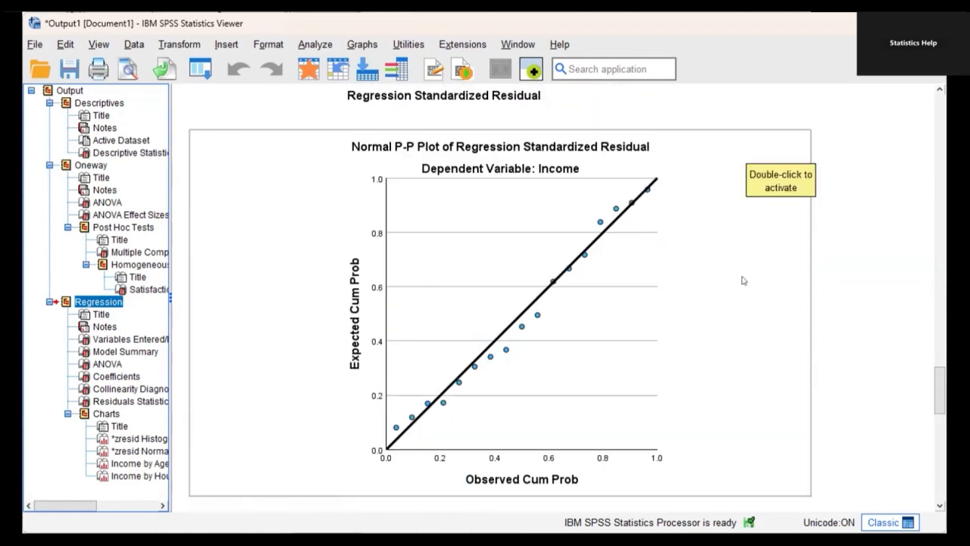
pyautogui.scroll(-6, 743, 281)
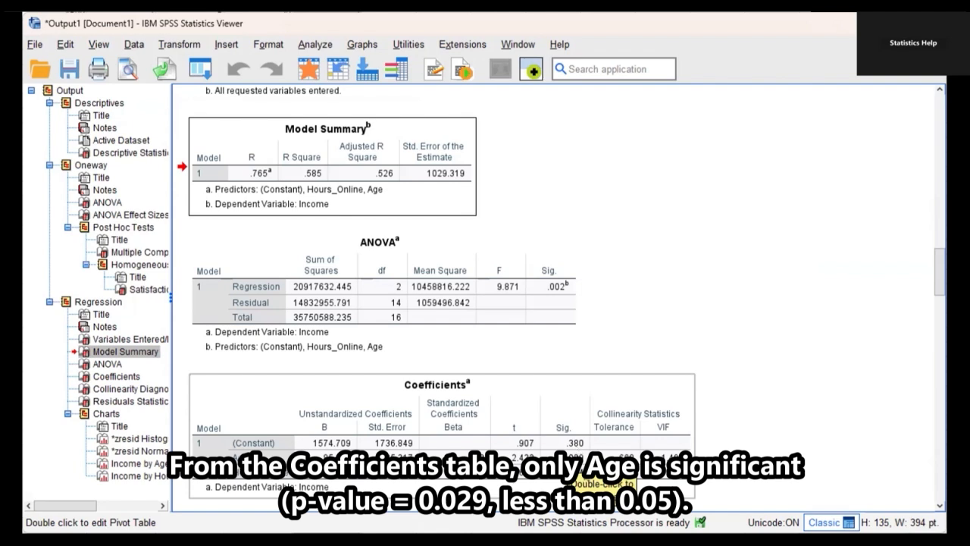
pyautogui.click(570, 471)
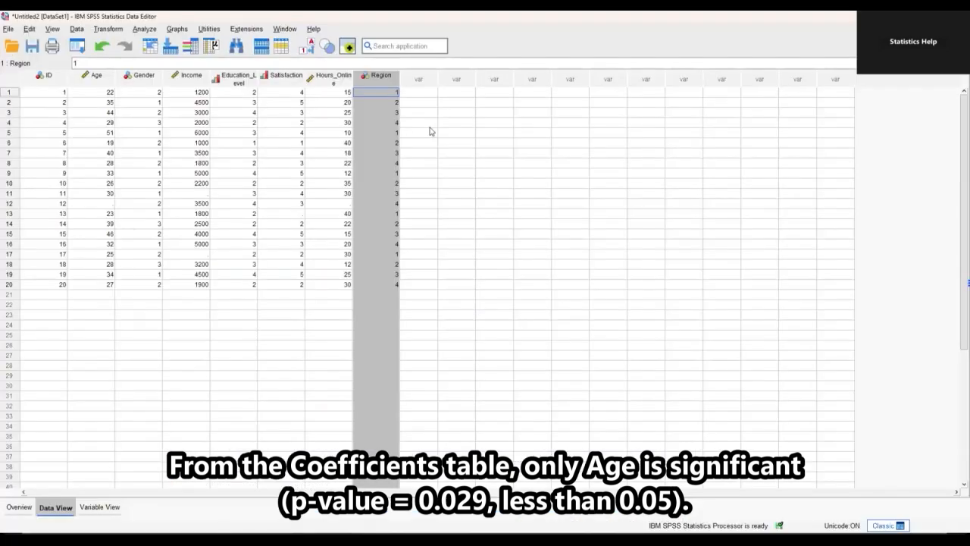
pyautogui.click(426, 124)
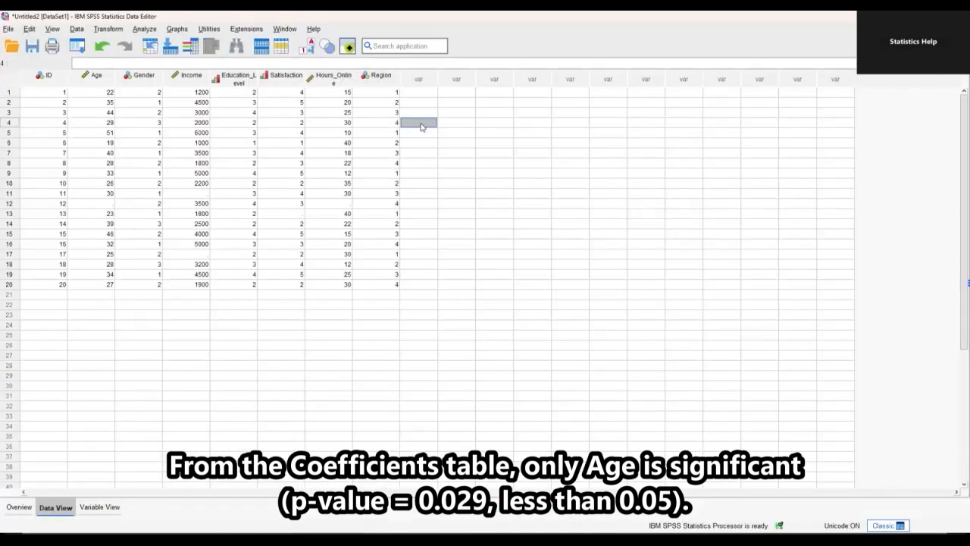
pyautogui.click(333, 79)
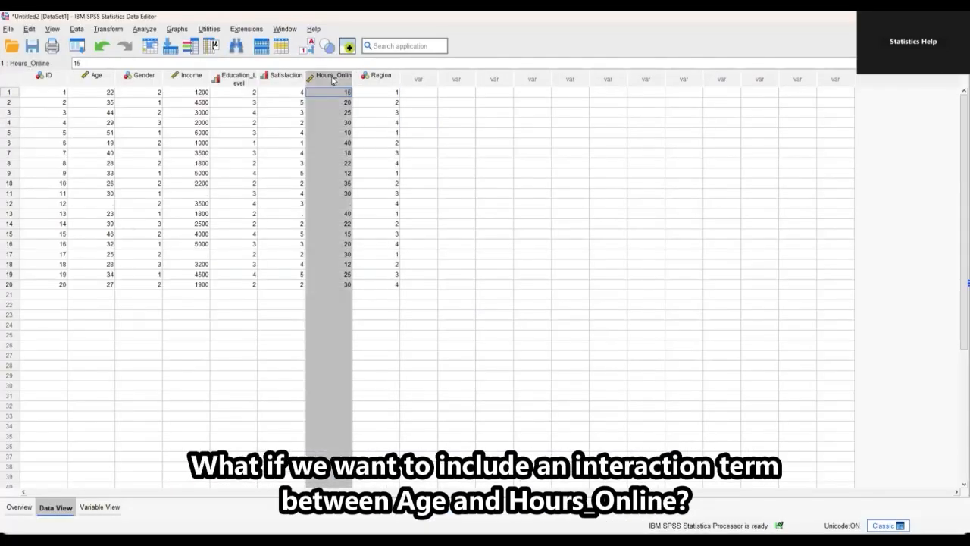
pyautogui.click(101, 76)
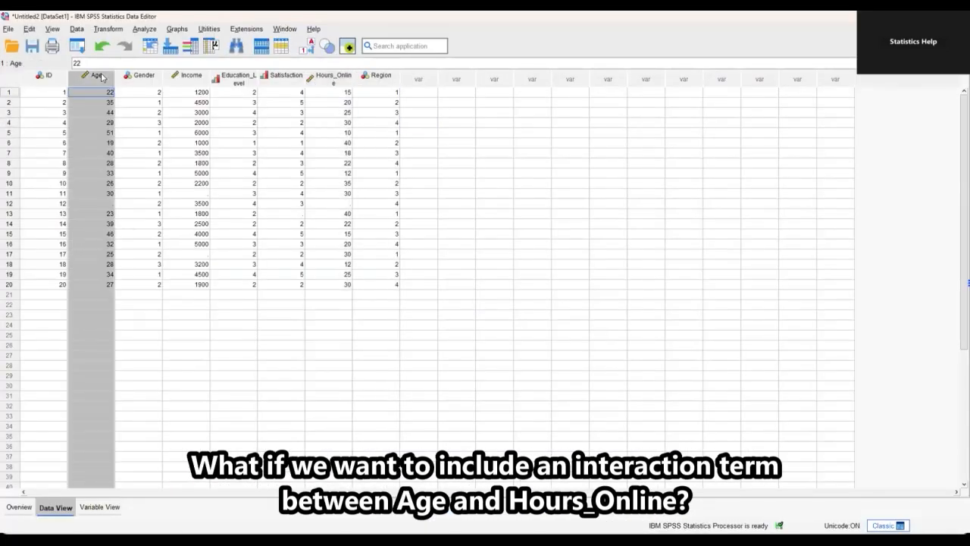
pyautogui.click(348, 76)
pyautogui.click(82, 77)
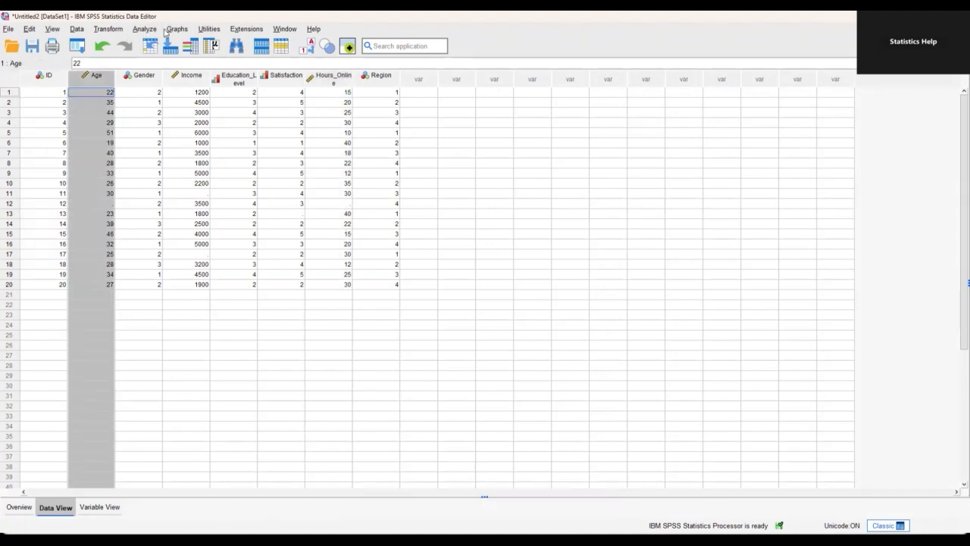
# Try to compute a variable named Age*Hours_online with the numeric expression Age*Hours_Online
pyautogui.click(114, 30)
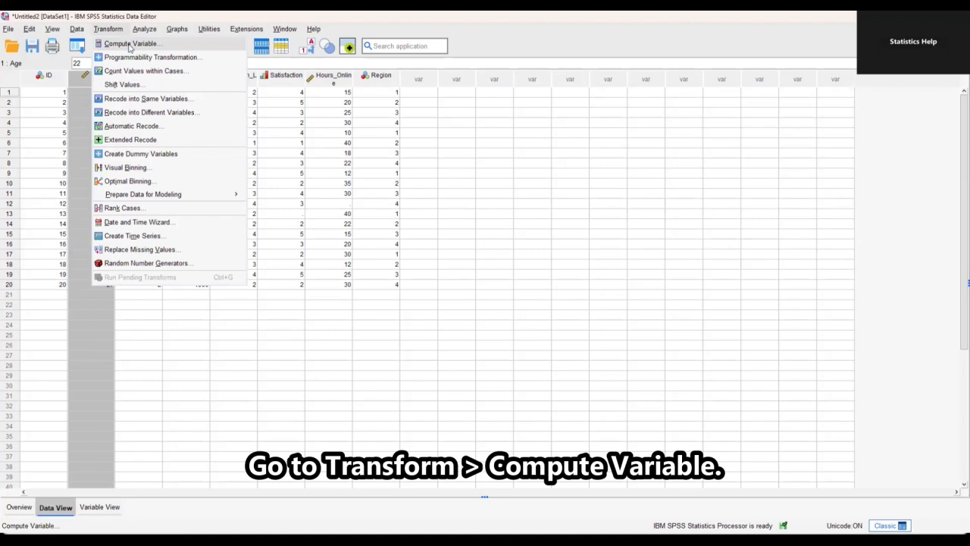
pyautogui.click(129, 44)
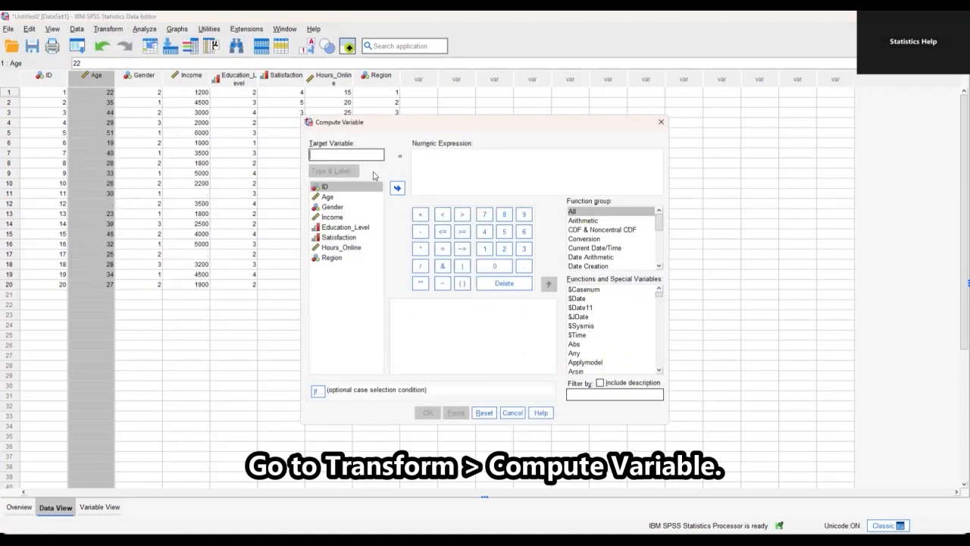
pyautogui.write('Age*Hours_online')
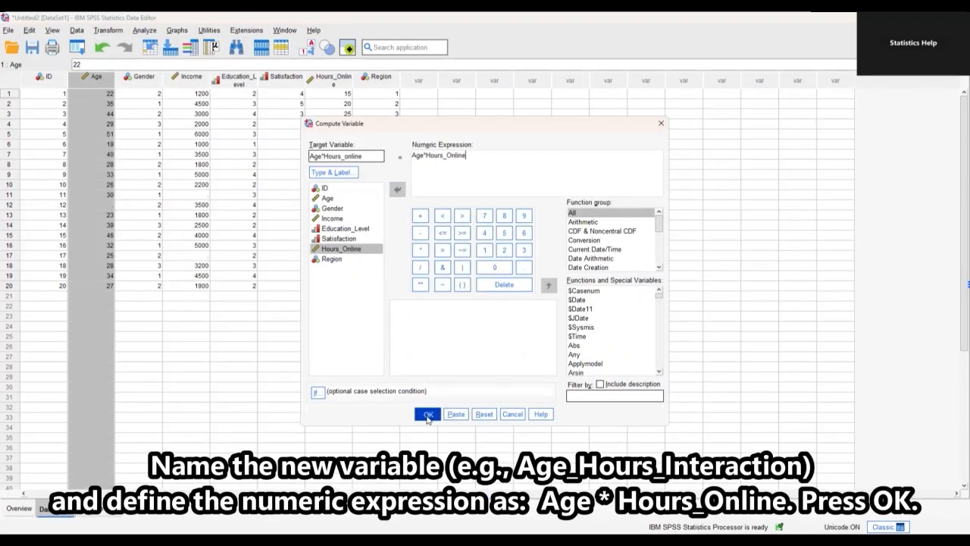
pyautogui.click(428, 413)
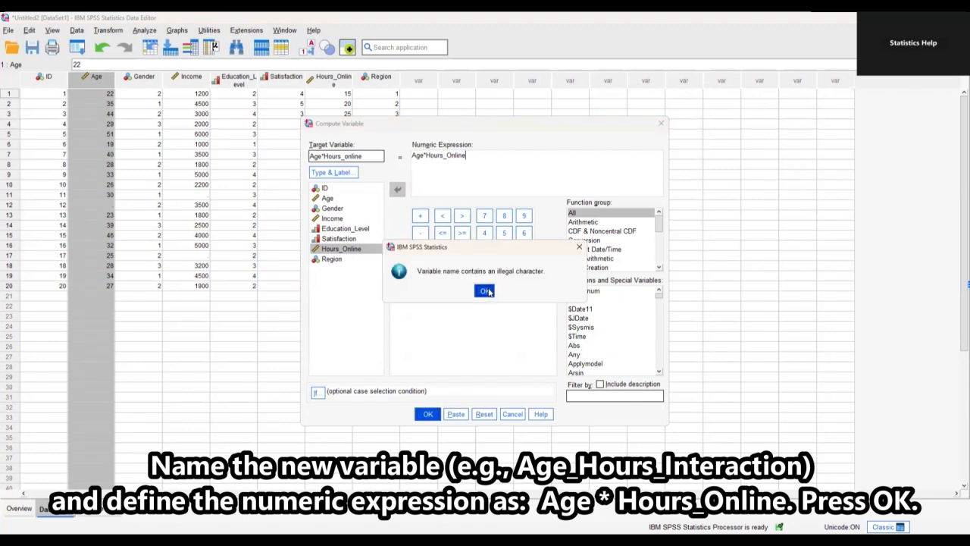
pyautogui.click(485, 291)
# Correct the target variable's name to Age_Hours_online and create the computed interaction variable
pyautogui.press('BackSpace')
pyautogui.write('_')
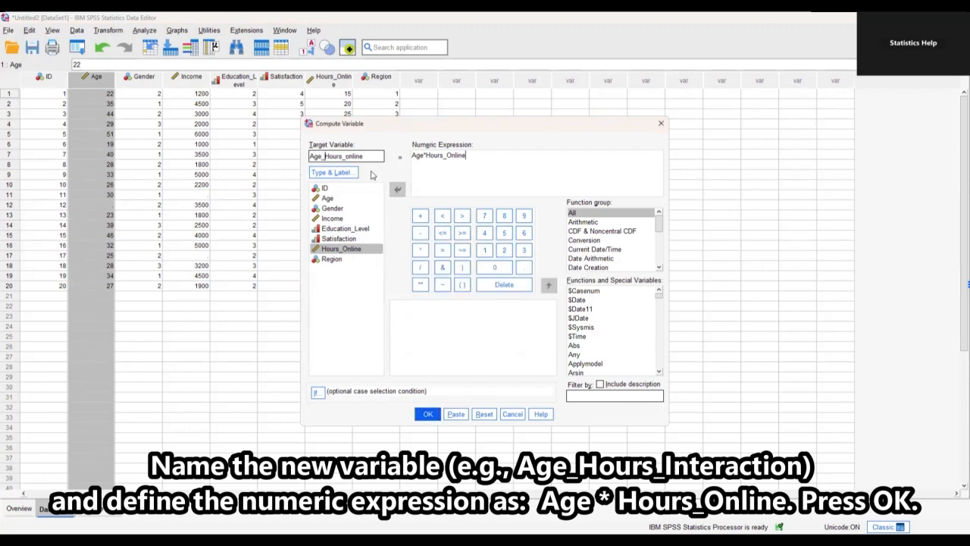
pyautogui.click(428, 415)
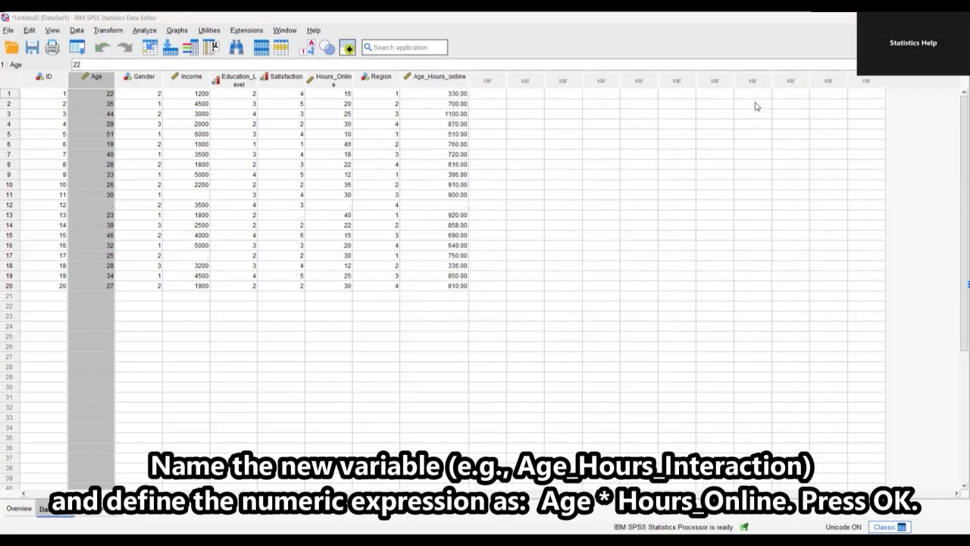
# Add Age_Hours_online to the independent variables of the Income linear regression and run it
pyautogui.click(439, 78)
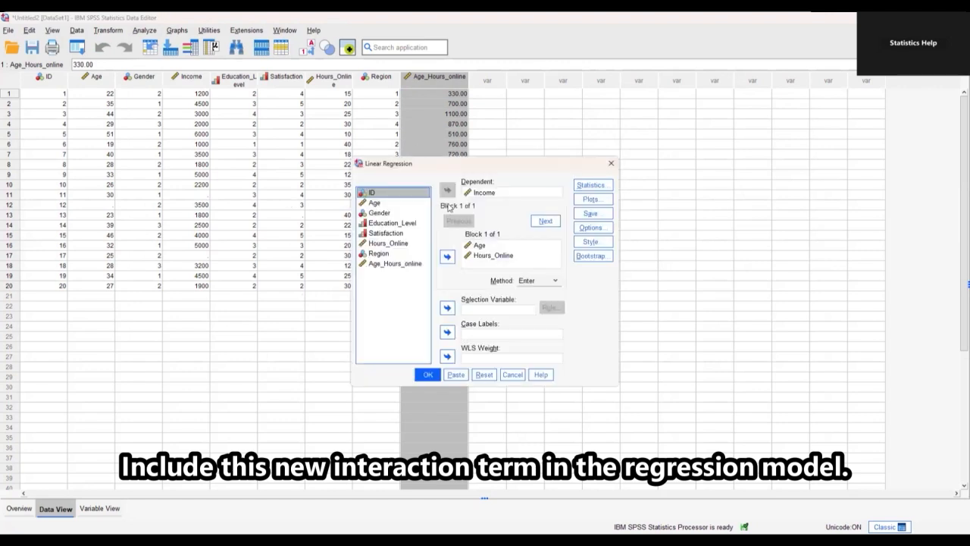
pyautogui.click(420, 263)
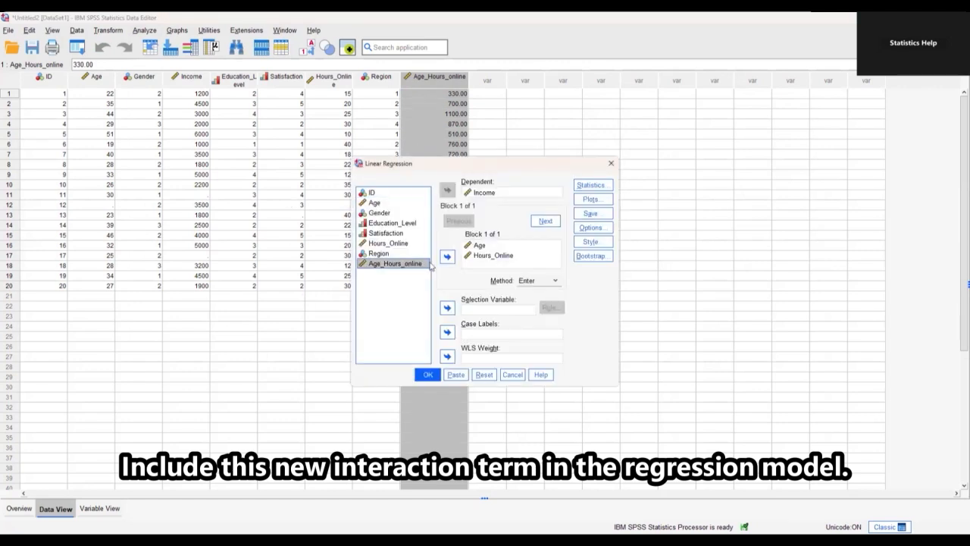
pyautogui.click(447, 257)
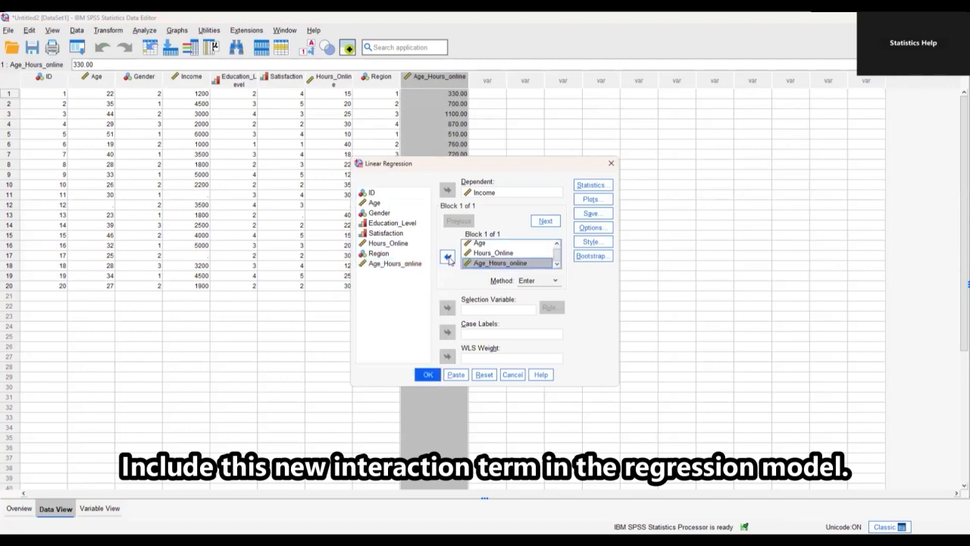
pyautogui.click(429, 379)
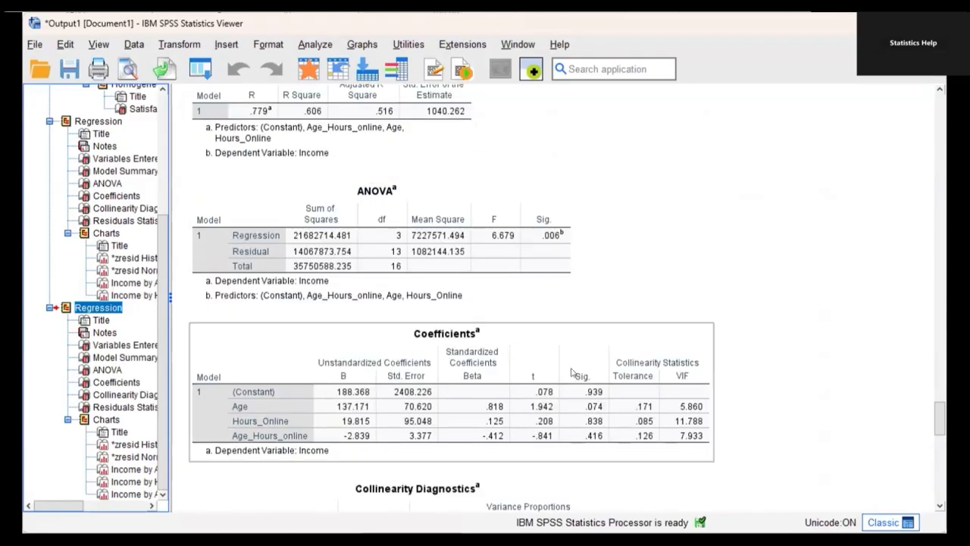
# Examine the interaction model's coefficient significance, VIF values, collinearity diagnostics, residual statistics and partial regression plots
pyautogui.scroll(-1, 574, 372)
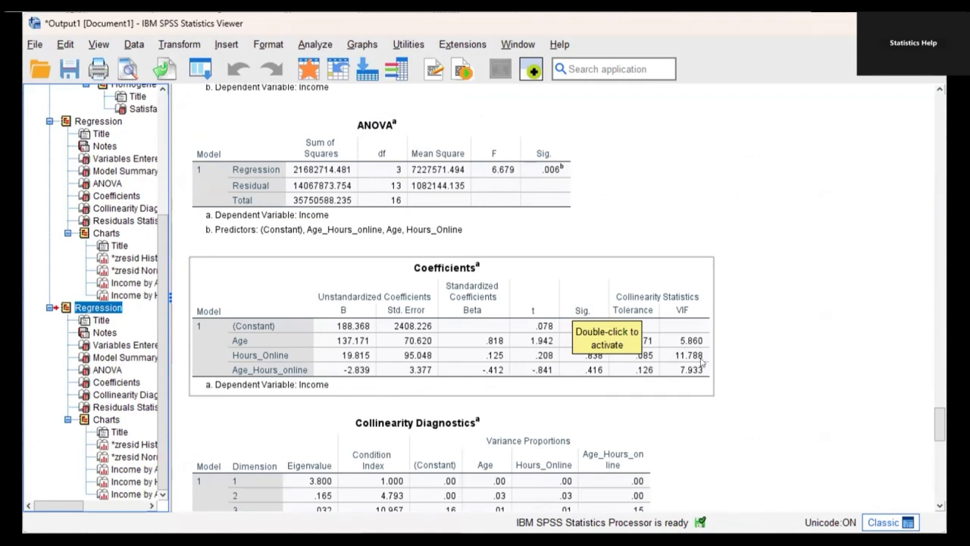
pyautogui.scroll(-1, 727, 383)
pyautogui.scroll(-1, 727, 384)
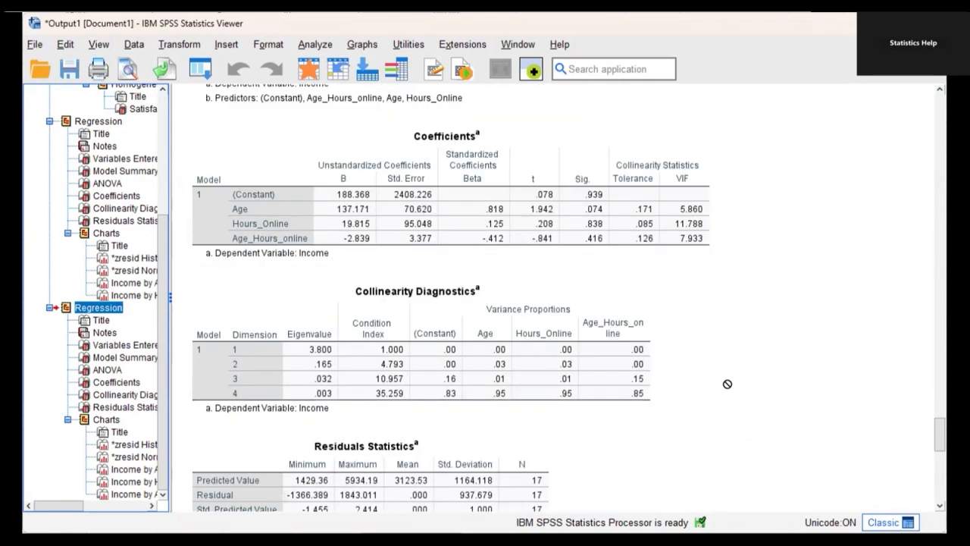
pyautogui.scroll(-2, 727, 384)
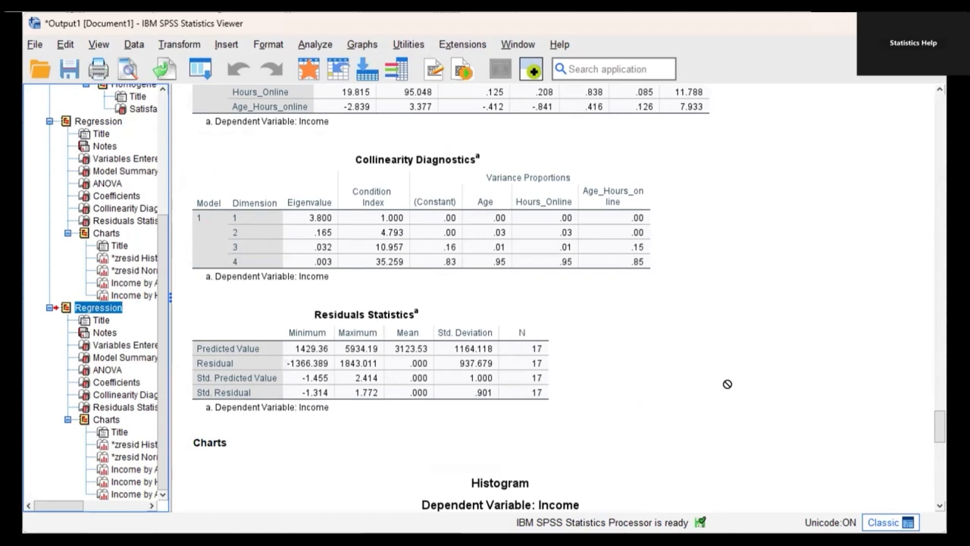
pyautogui.scroll(-2, 727, 384)
pyautogui.scroll(4, 727, 384)
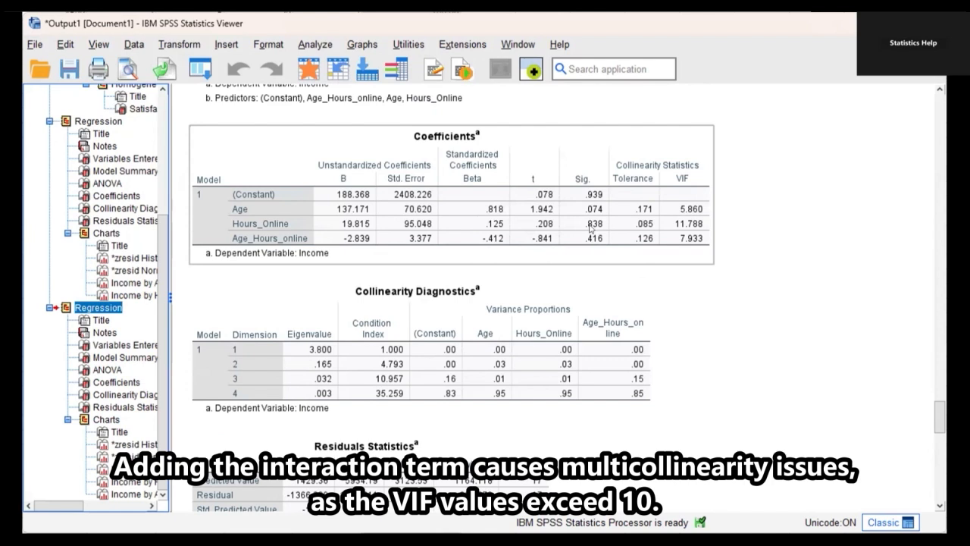
pyautogui.click(595, 214)
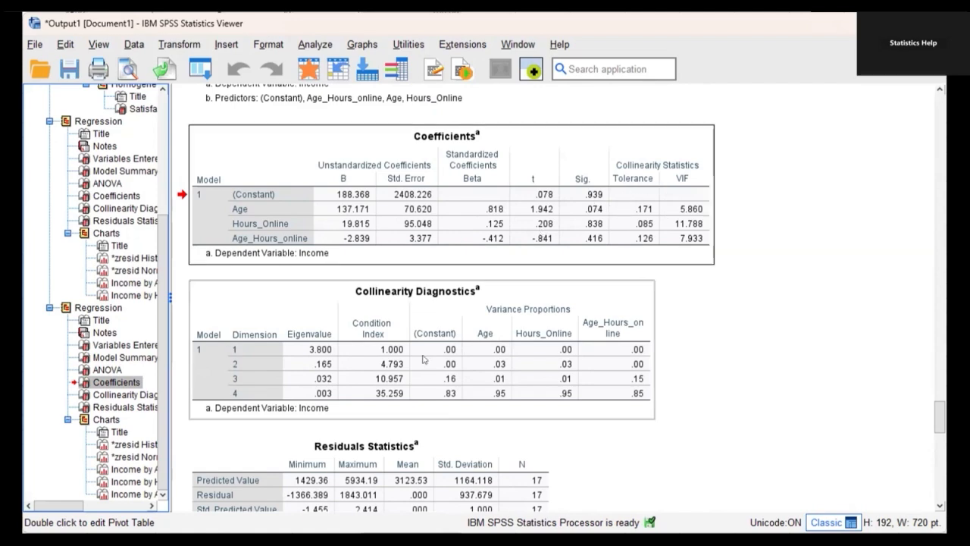
pyautogui.scroll(-3, 494, 444)
pyautogui.scroll(-2, 494, 444)
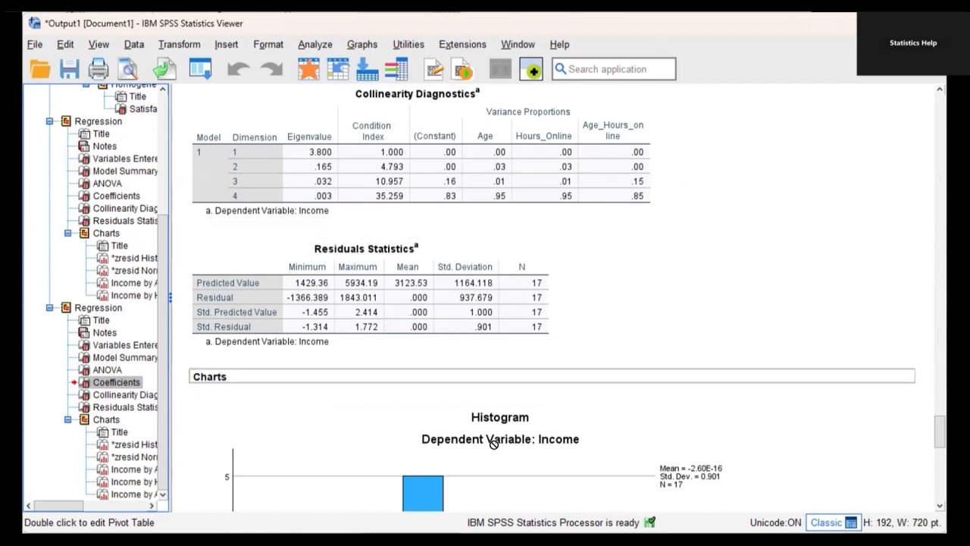
pyautogui.scroll(-12, 494, 445)
pyautogui.scroll(-20, 494, 445)
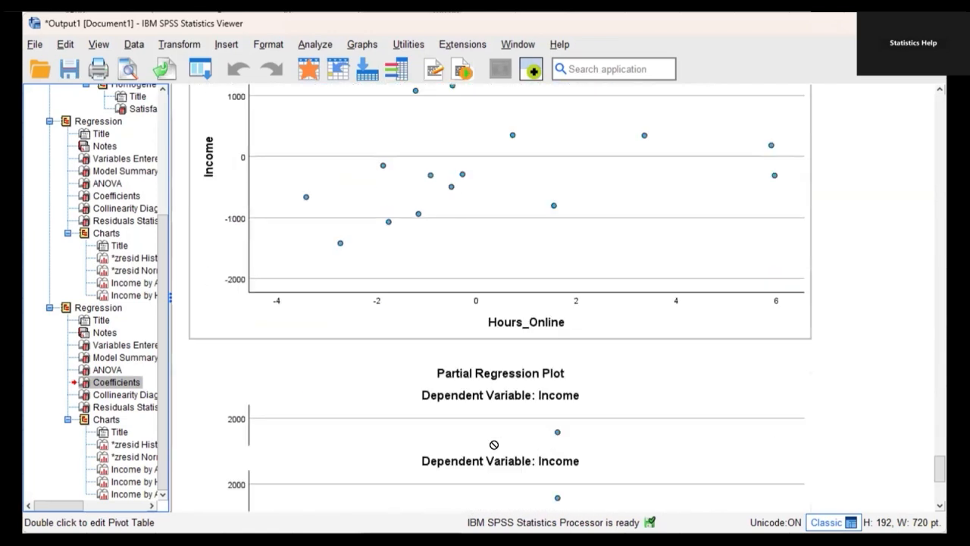
# Review the interaction model's remaining partial regression plots for Income
pyautogui.scroll(3, 494, 445)
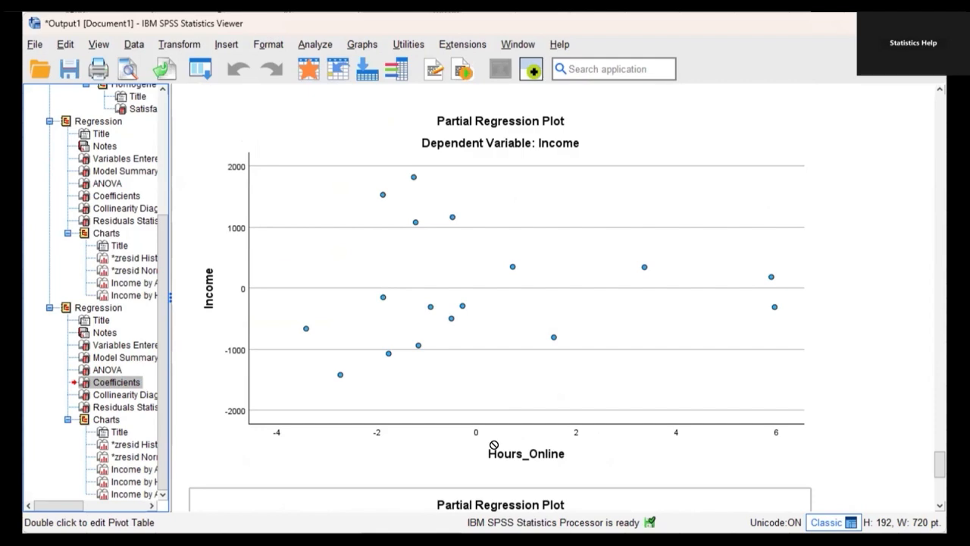
pyautogui.scroll(-8, 494, 445)
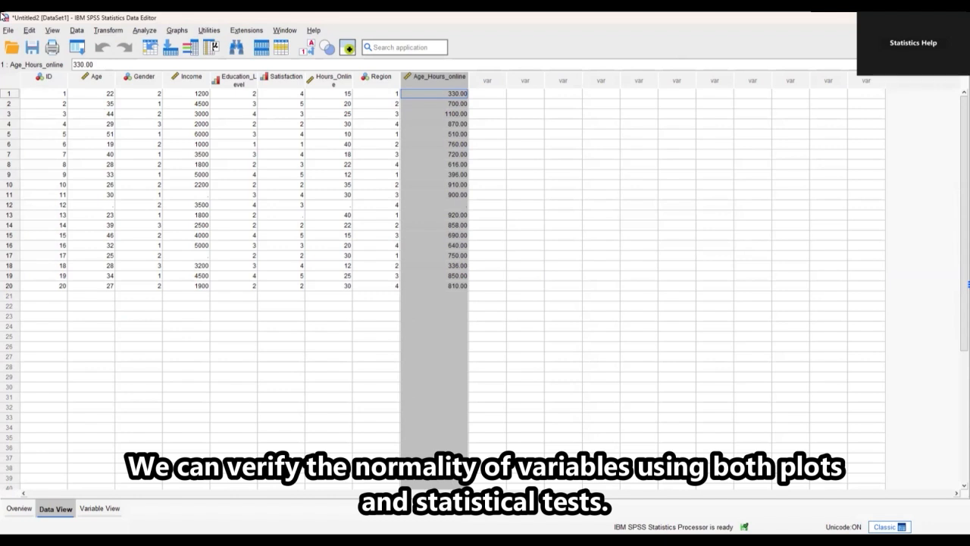
# Set up an Explore analysis with Income and Hours_Online as the dependent variables
pyautogui.click(145, 31)
pyautogui.moveTo(220, 87)
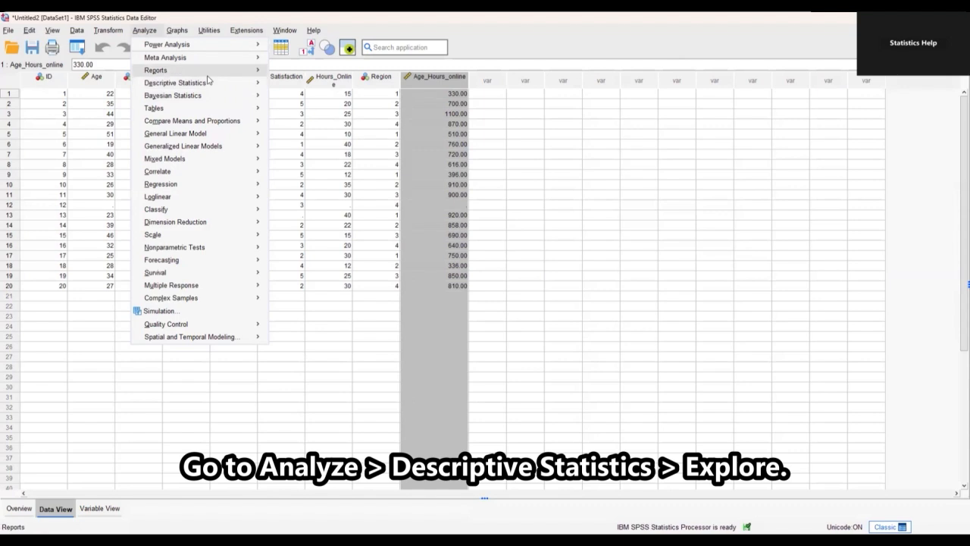
pyautogui.click(292, 139)
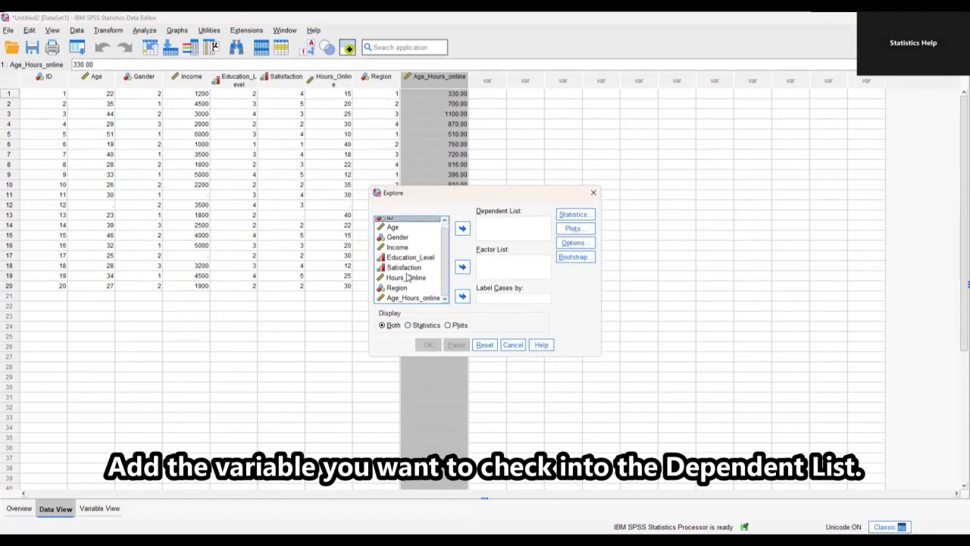
pyautogui.click(463, 228)
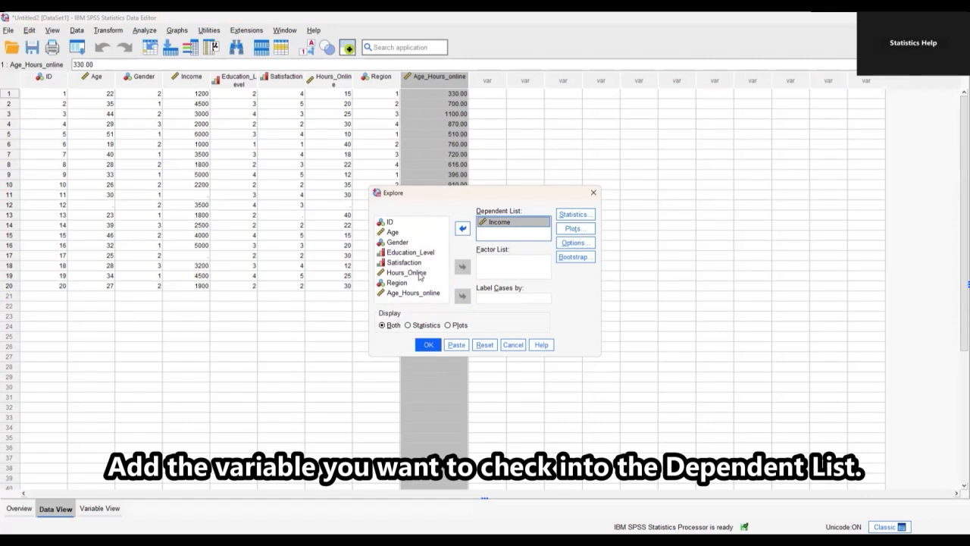
pyautogui.click(463, 229)
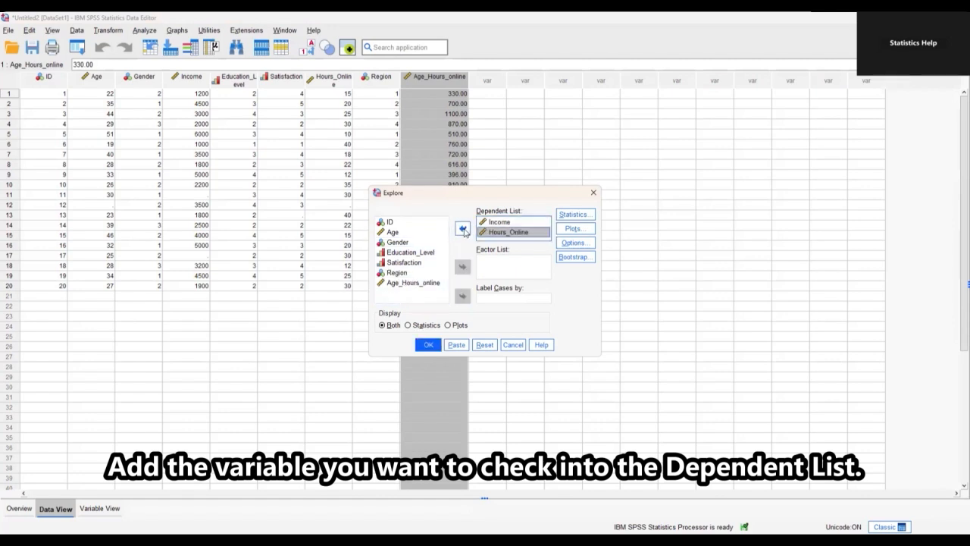
# Enable normality plots with tests for the Explore analysis and run it
pyautogui.click(573, 229)
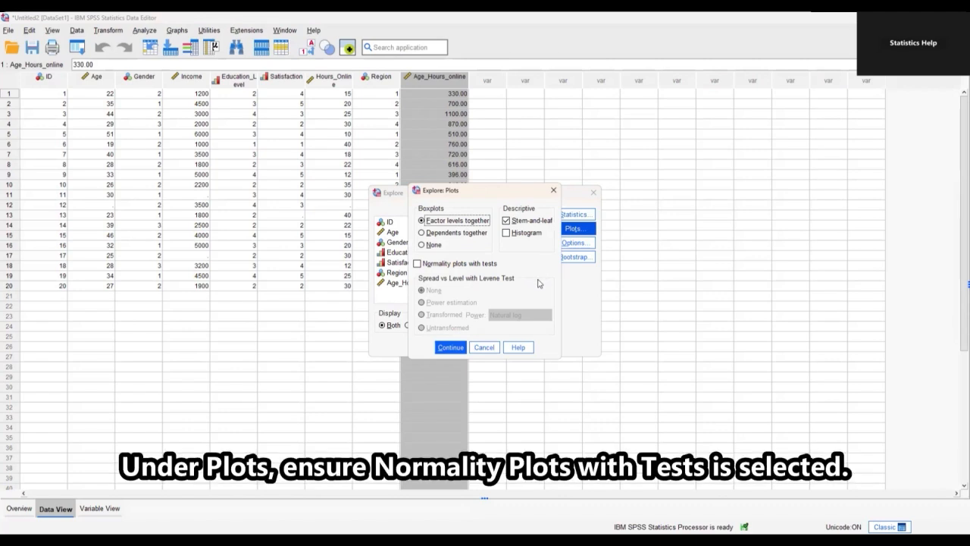
pyautogui.click(417, 263)
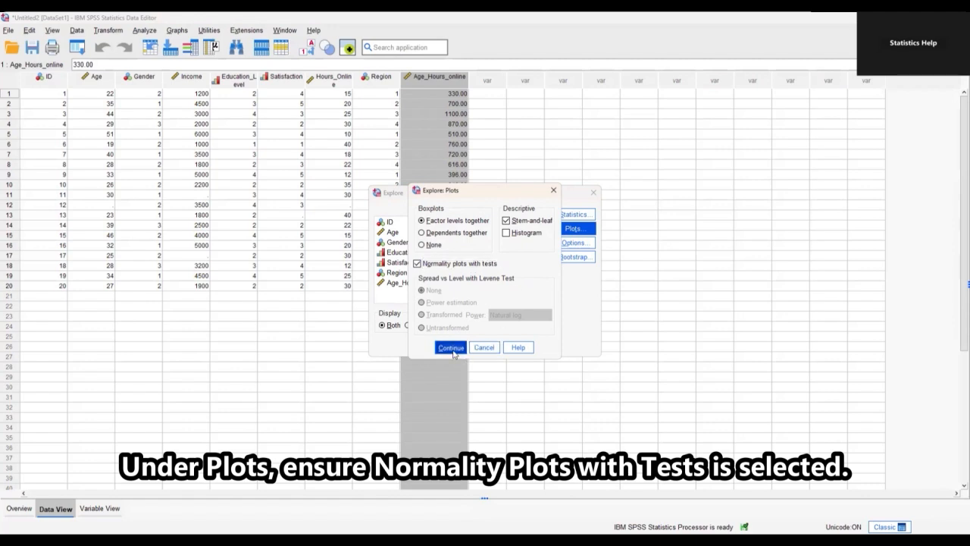
pyautogui.click(453, 349)
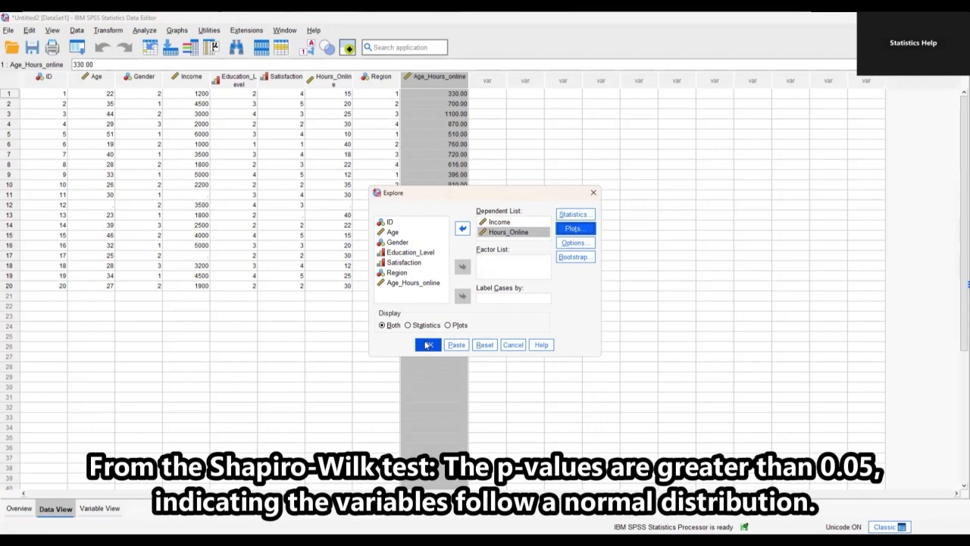
pyautogui.click(428, 344)
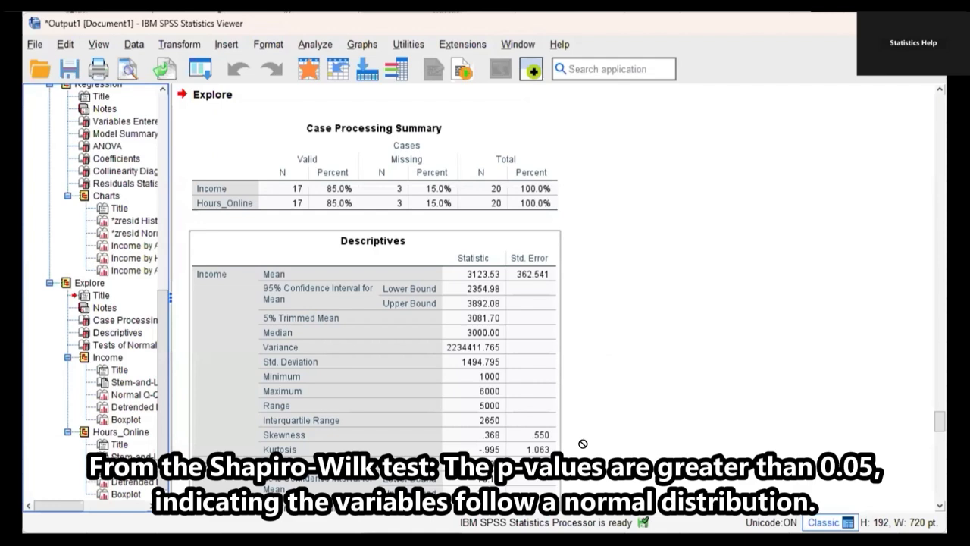
# Examine the Shapiro-Wilk significance values, Q-Q plots and boxplots for Income and Hours_Online to assess normality
pyautogui.scroll(-9, 582, 443)
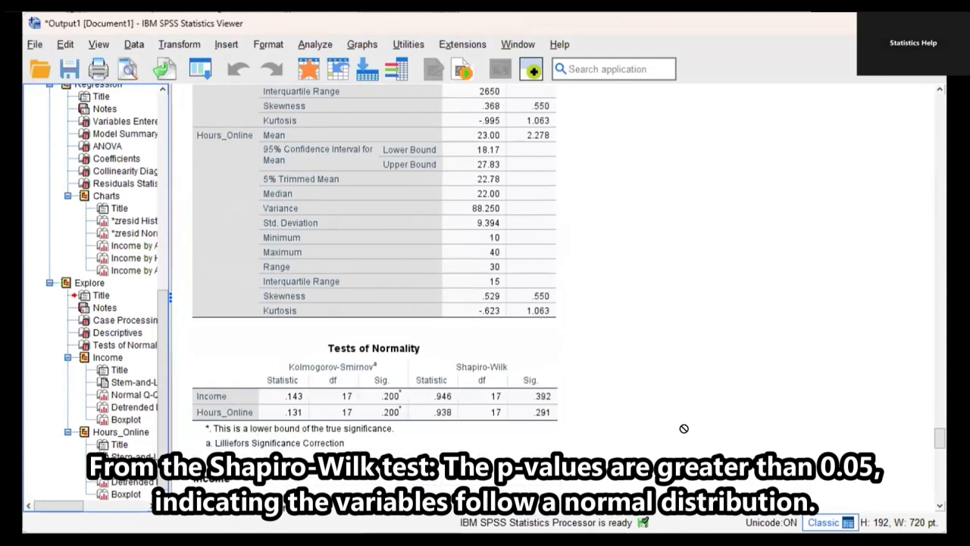
pyautogui.click(319, 413)
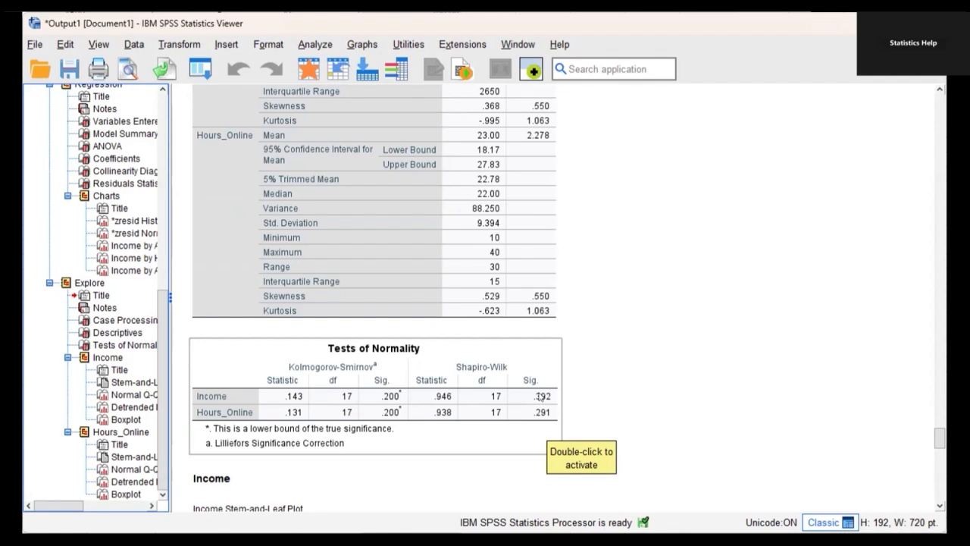
pyautogui.click(539, 396)
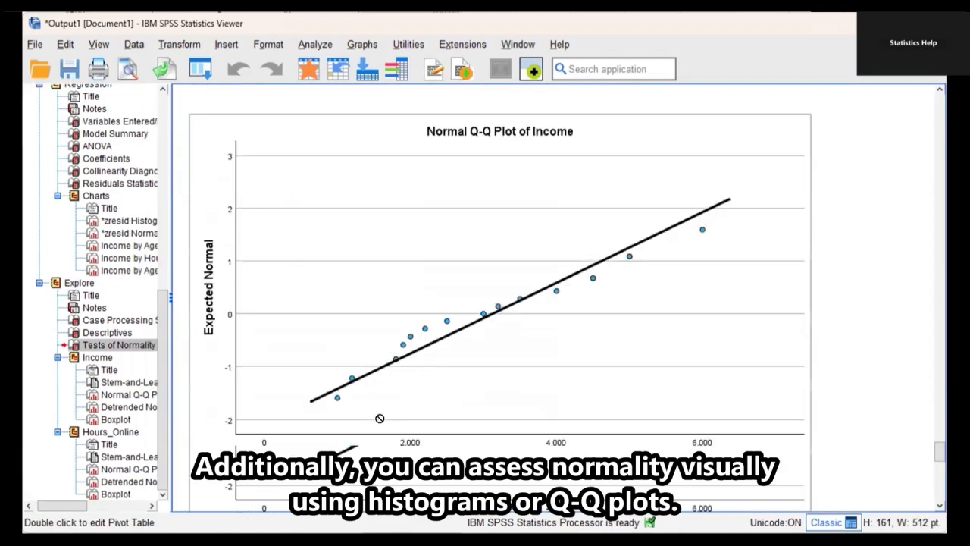
pyautogui.scroll(-8, 380, 418)
pyautogui.scroll(-20, 380, 419)
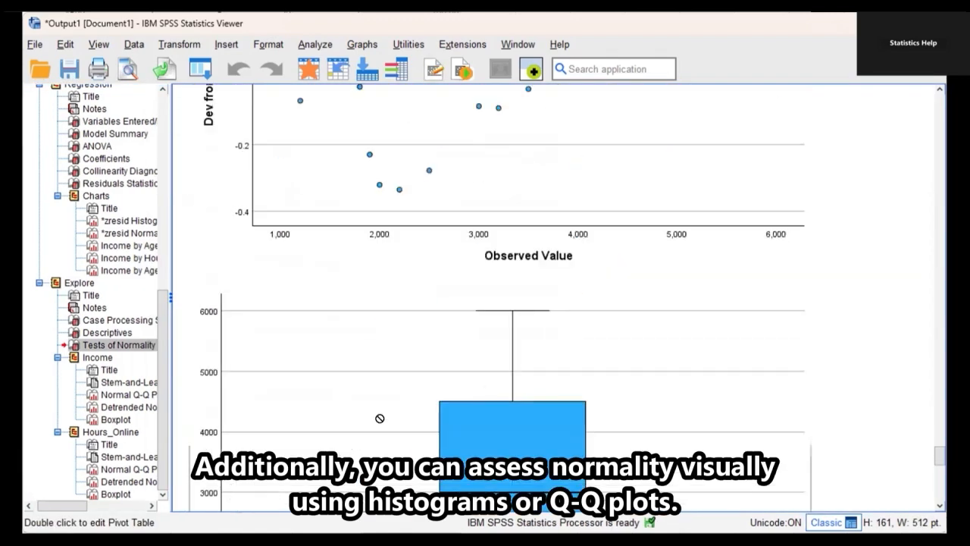
pyautogui.scroll(-10, 380, 418)
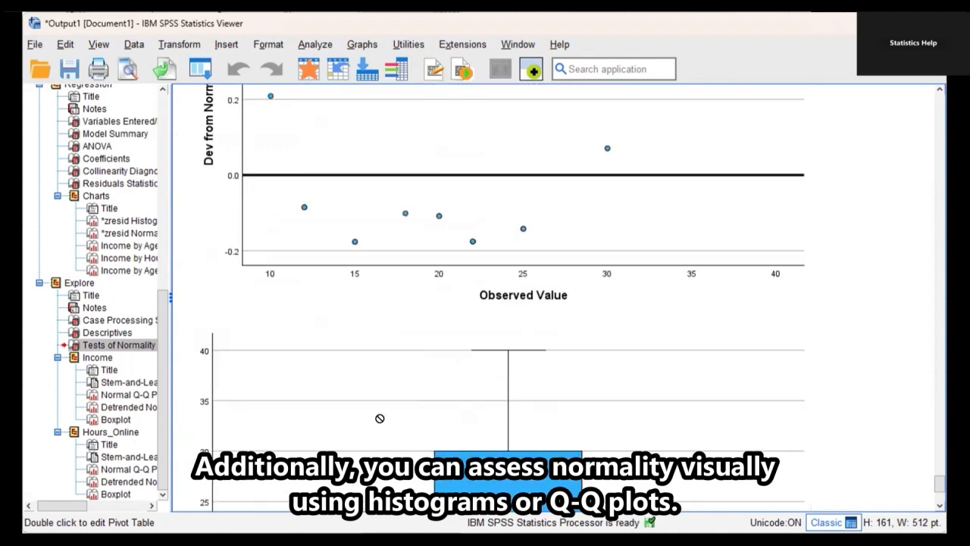
pyautogui.scroll(-8, 380, 419)
pyautogui.scroll(5, 380, 418)
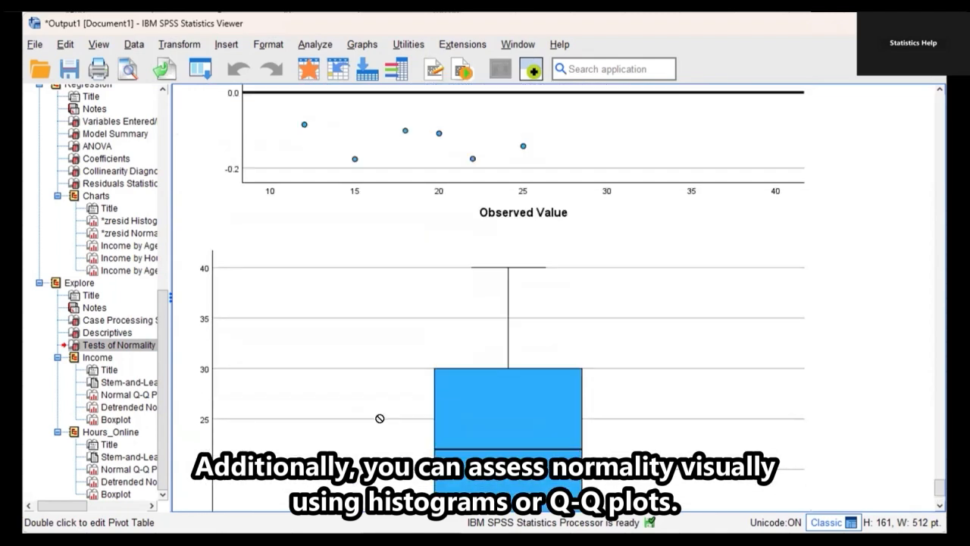
pyautogui.scroll(-3, 379, 418)
pyautogui.scroll(15, 380, 418)
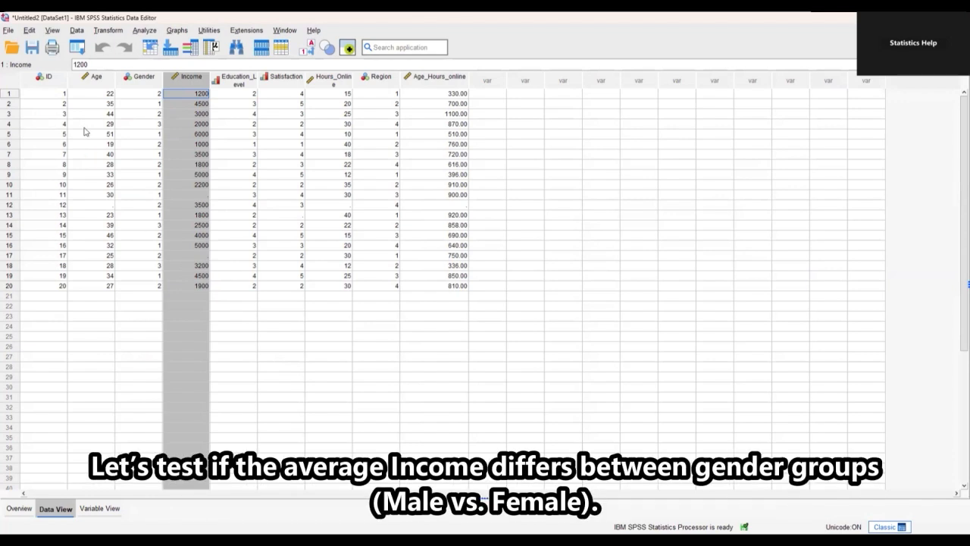
# Set up an Independent-Samples T Test with Income as the test variable and Gender as the grouping variable
pyautogui.click(144, 78)
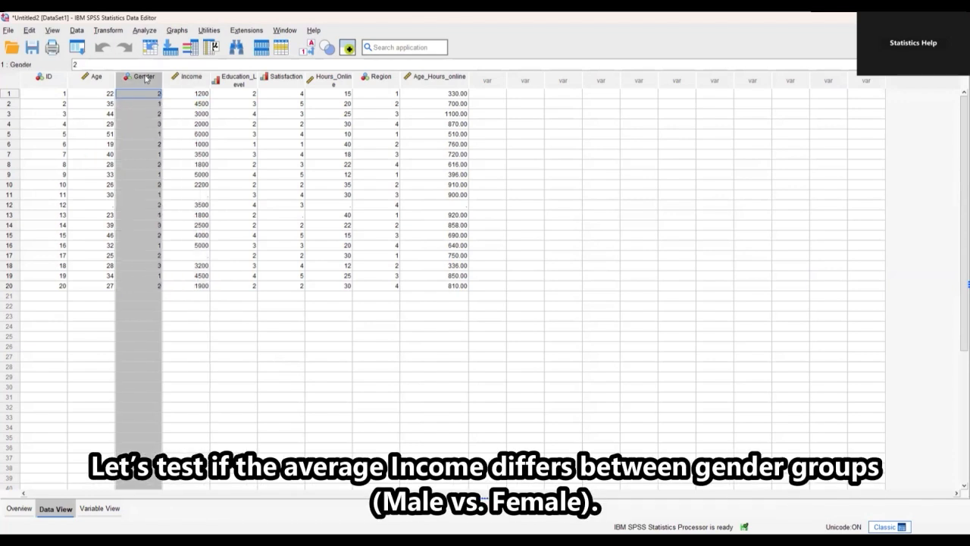
pyautogui.click(145, 32)
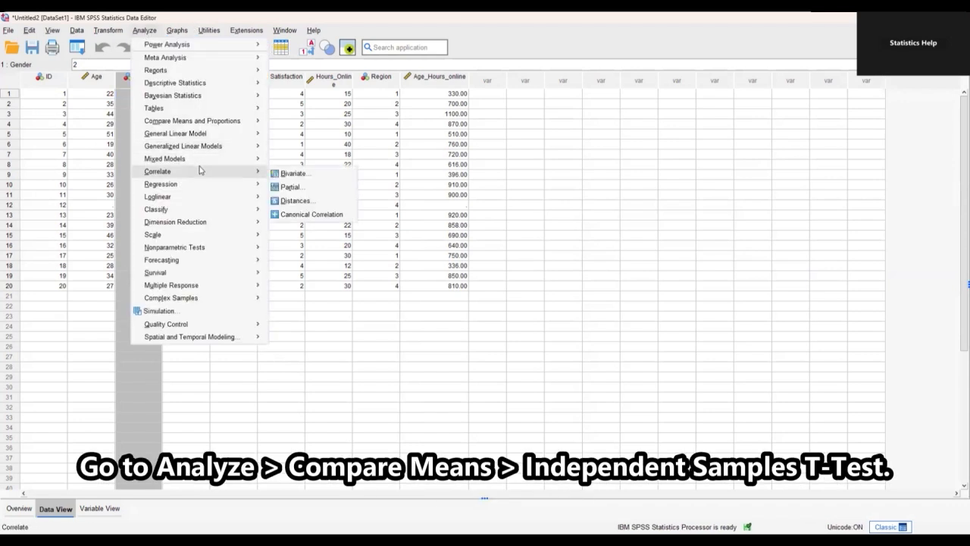
pyautogui.moveTo(209, 151)
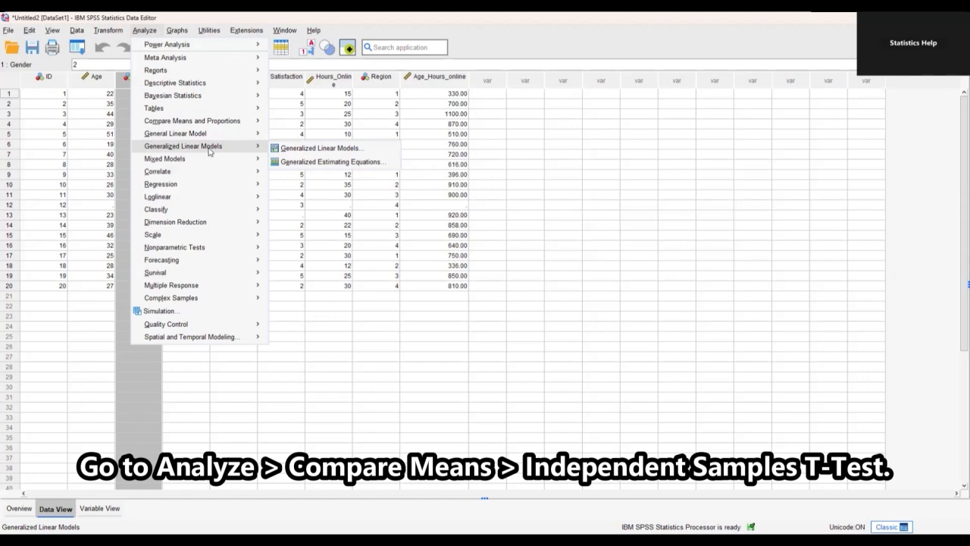
pyautogui.moveTo(211, 123)
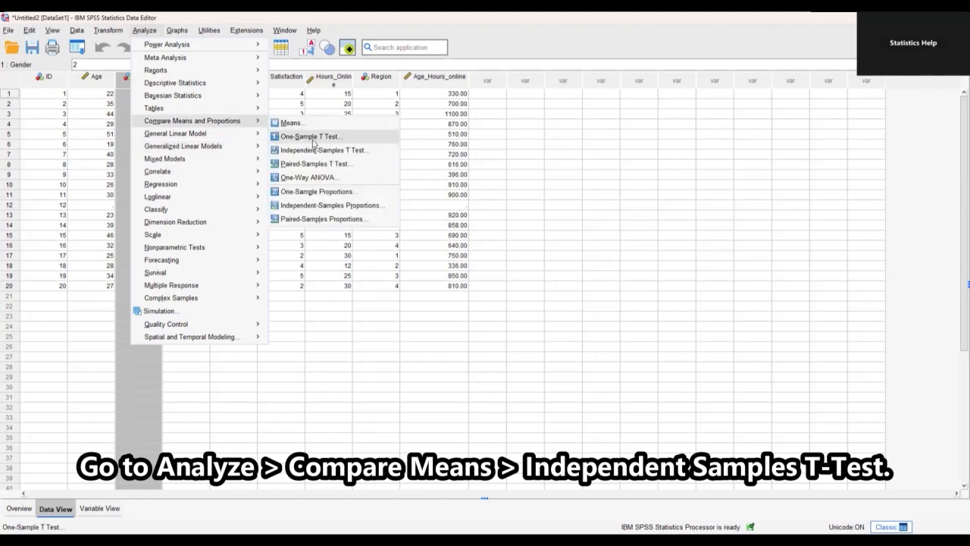
pyautogui.click(334, 156)
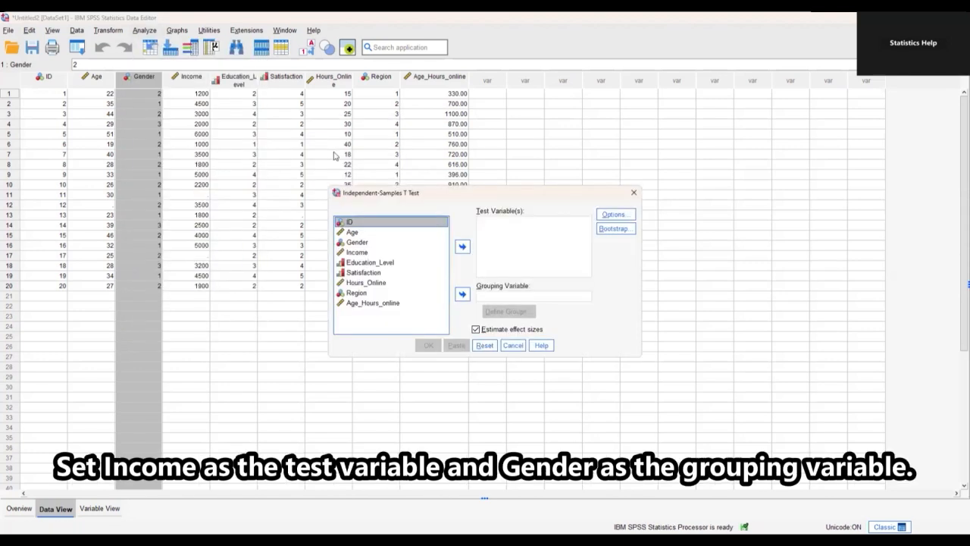
pyautogui.click(214, 373)
pyautogui.click(357, 243)
pyautogui.click(357, 252)
pyautogui.click(462, 246)
pyautogui.click(500, 299)
pyautogui.click(357, 243)
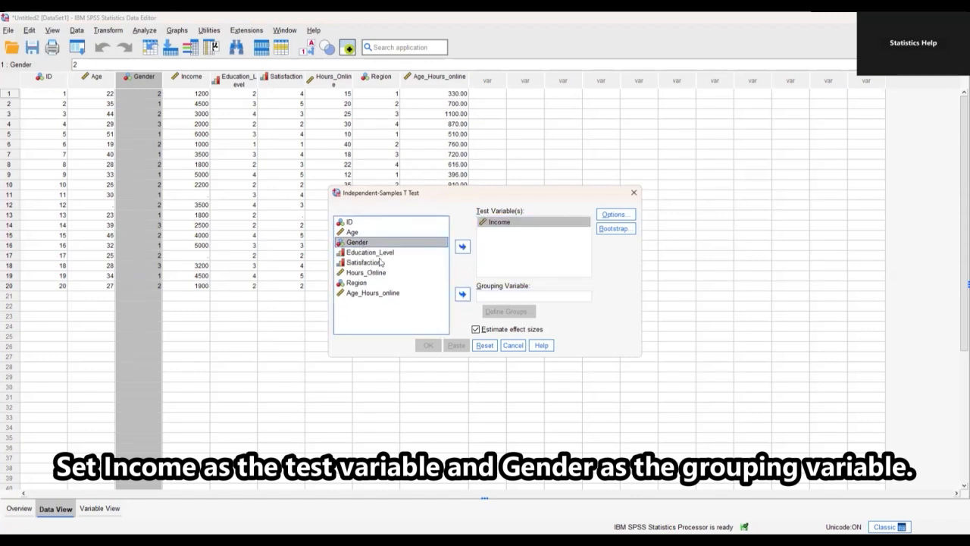
pyautogui.click(462, 295)
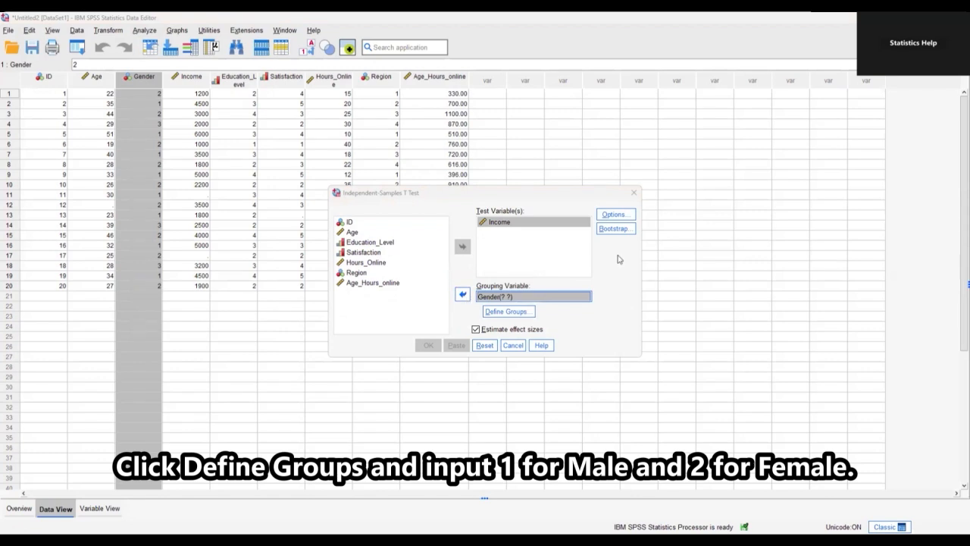
# Define the Gender groups as 1 and 2 and run the t test
pyautogui.click(509, 311)
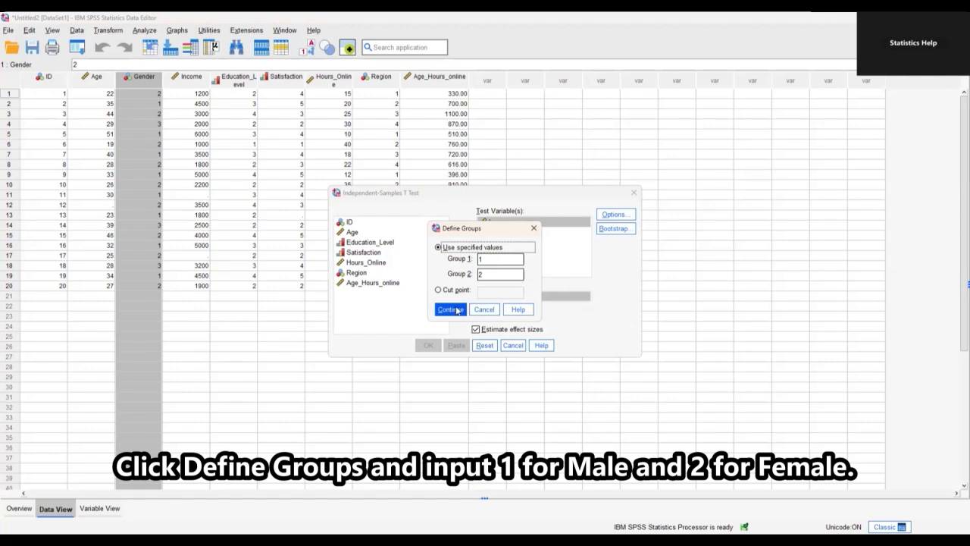
pyautogui.click(449, 310)
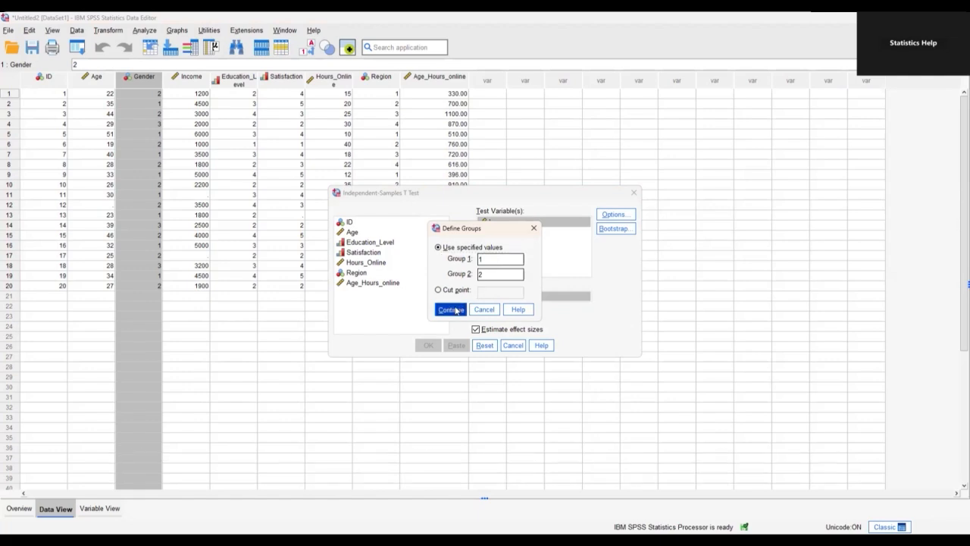
pyautogui.click(428, 345)
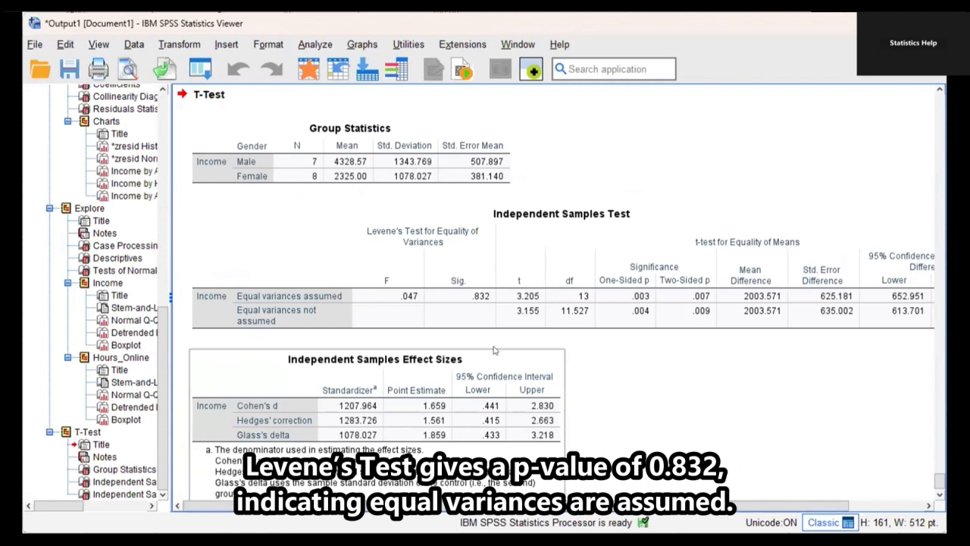
# Examine the t test's Levene significance, two-sided p-value, group means and 95% confidence interval of the Income difference
pyautogui.click(482, 297)
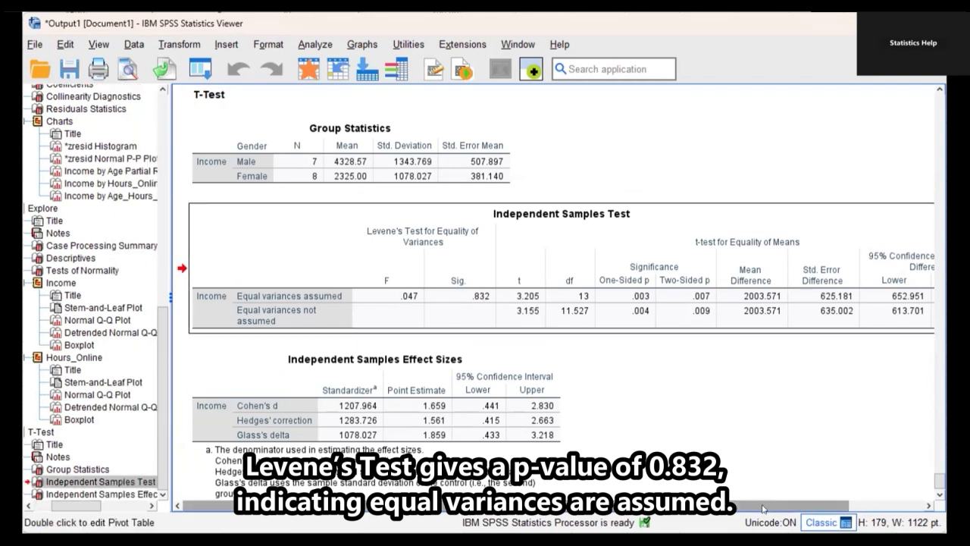
pyautogui.moveTo(763, 508); pyautogui.dragTo(892, 501)
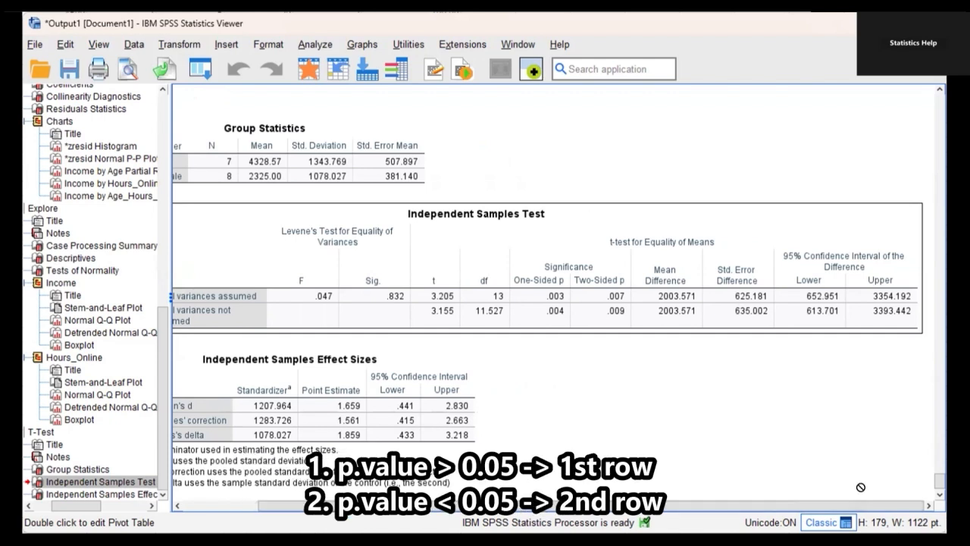
pyautogui.click(860, 487)
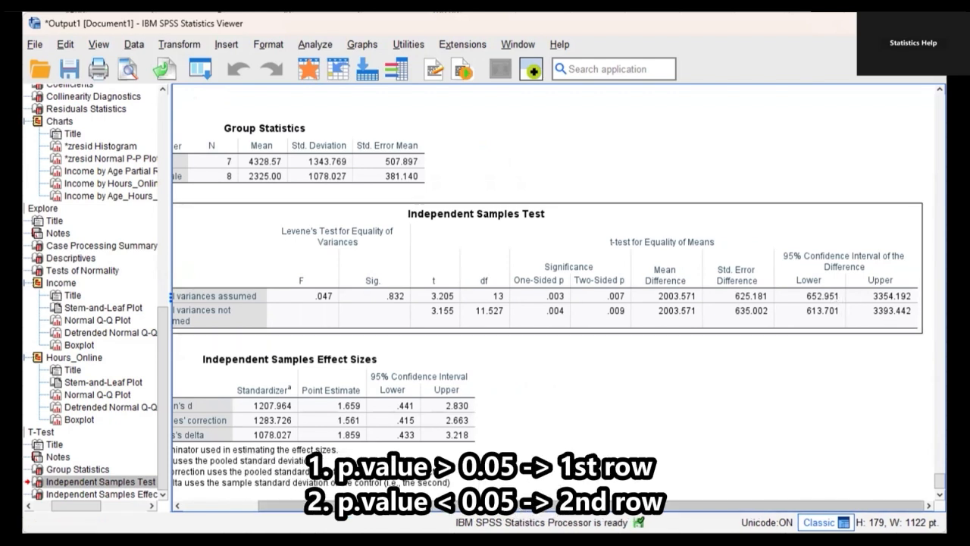
pyautogui.moveTo(576, 505); pyautogui.dragTo(538, 505)
pyautogui.scroll(-1, 564, 450)
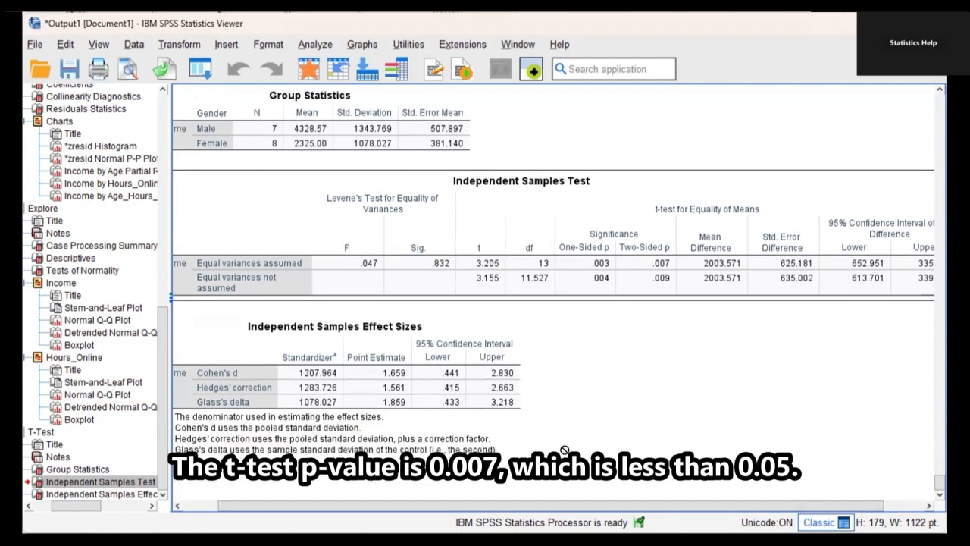
pyautogui.press('Up')
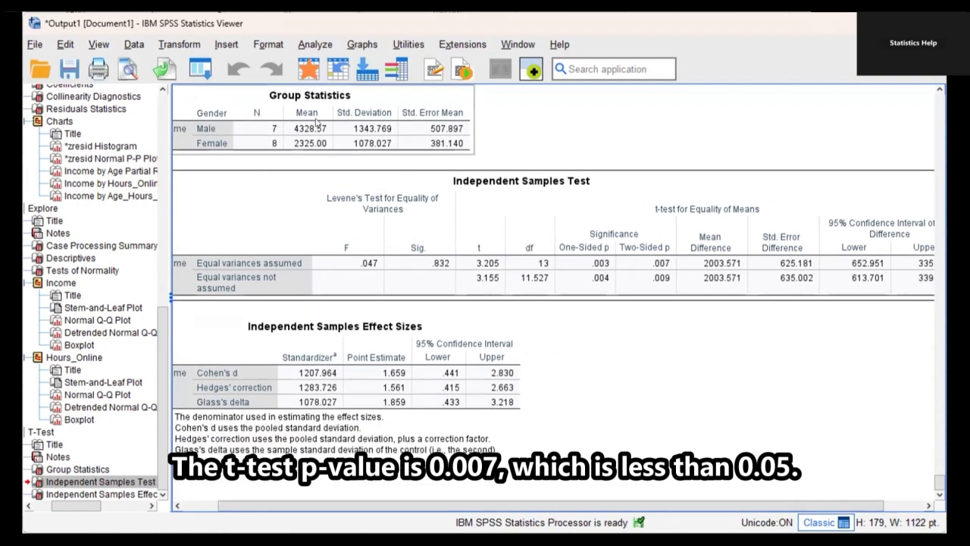
pyautogui.scroll(-1, 411, 402)
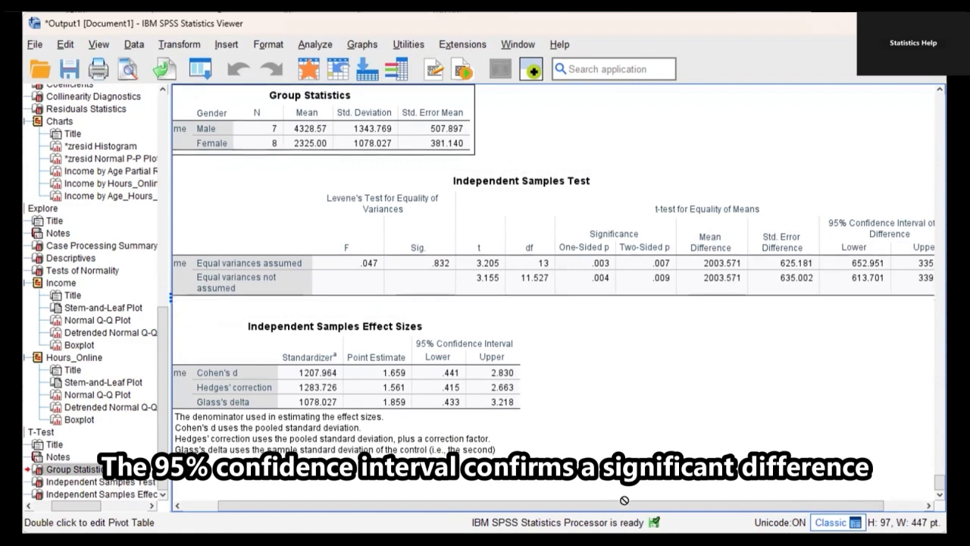
pyautogui.hscroll(1, 624, 496)
pyautogui.moveTo(647, 484); pyautogui.dragTo(670, 481)
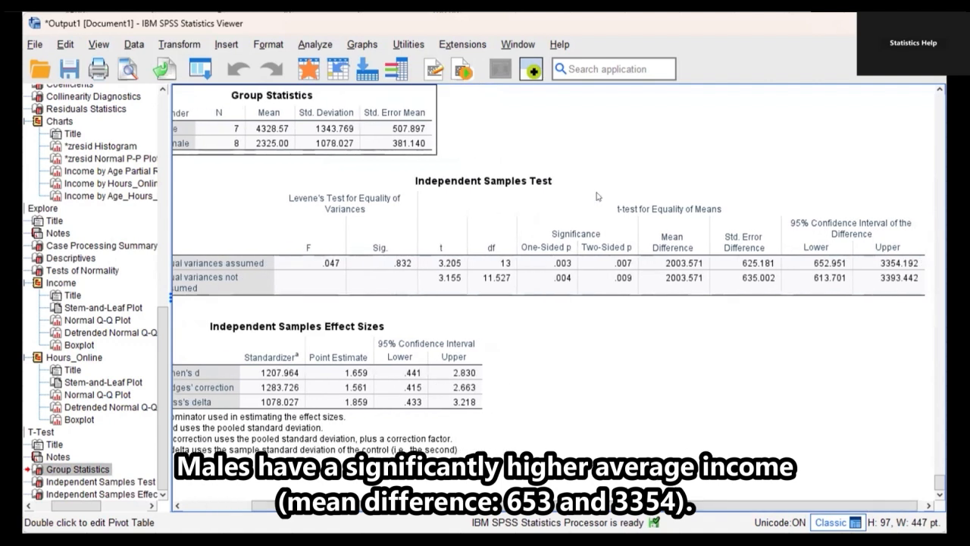
pyautogui.click(621, 265)
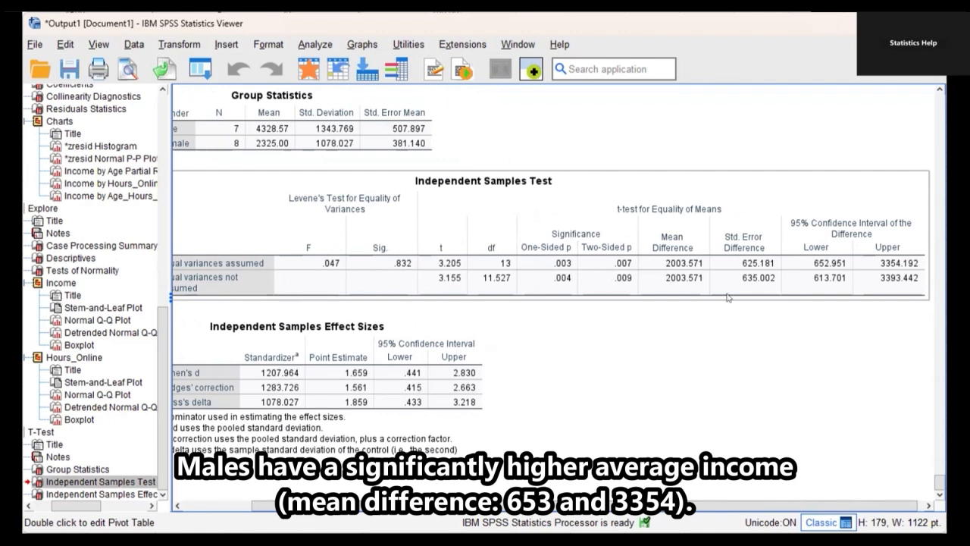
# Set up a two-independent-samples Mann-Whitney U test with Income as the test variable and Gender as the grouping variable
pyautogui.moveTo(728, 298); pyautogui.dragTo(734, 373)
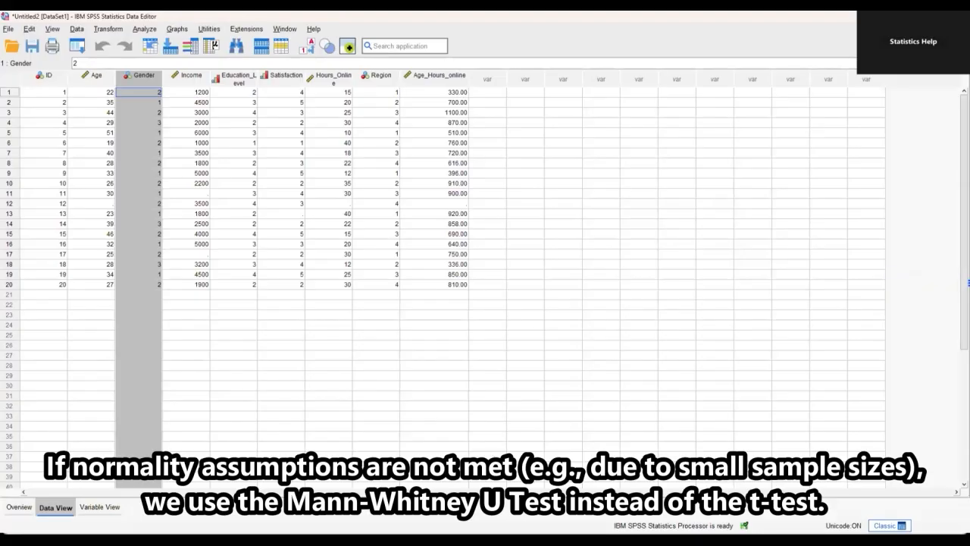
pyautogui.click(138, 31)
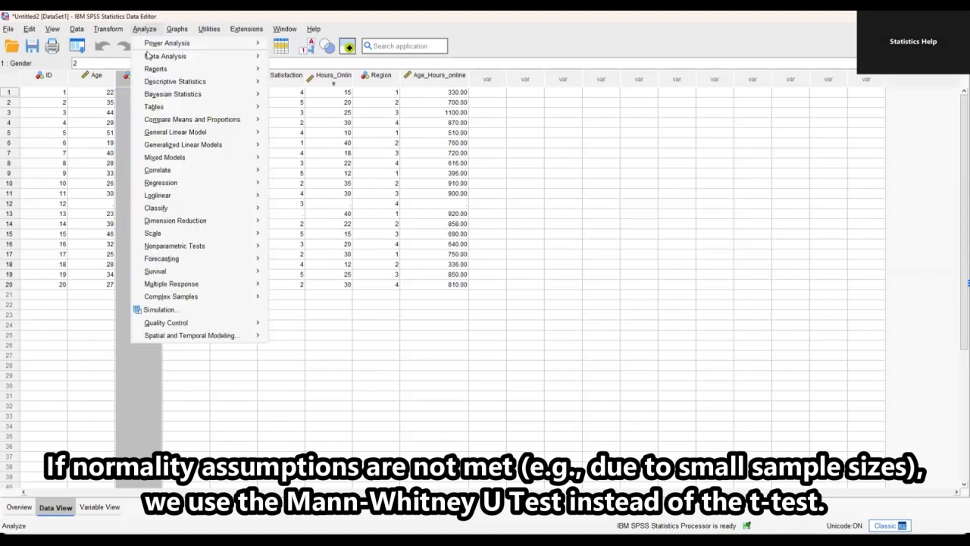
pyautogui.moveTo(188, 94)
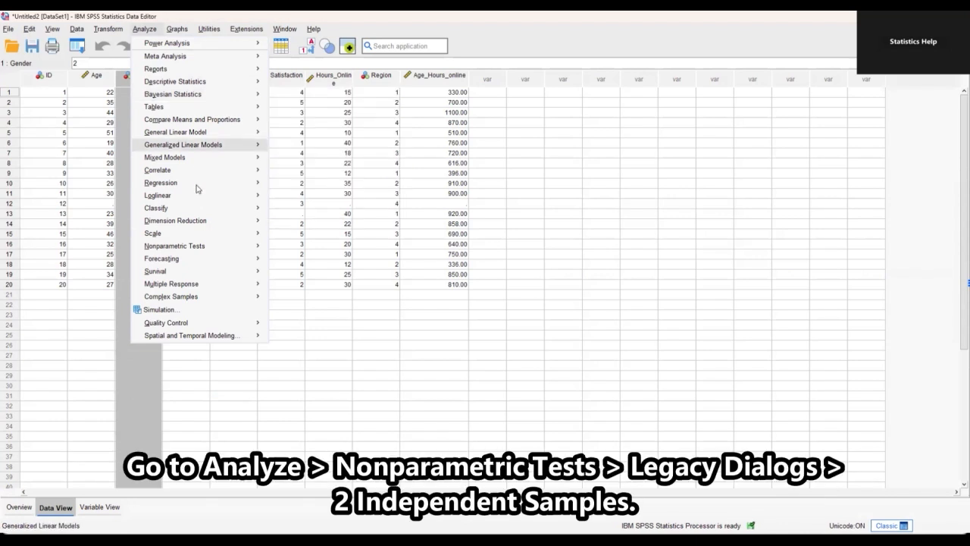
pyautogui.moveTo(208, 247)
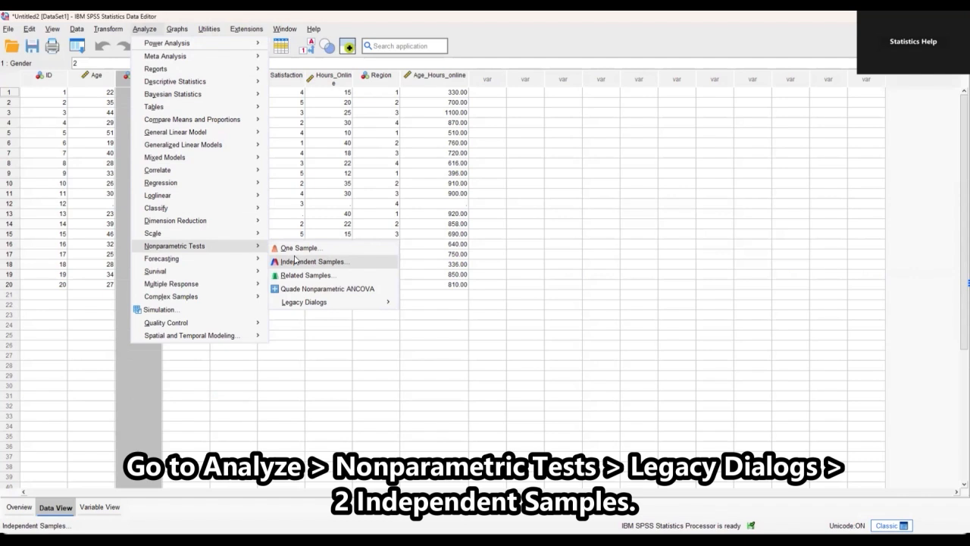
pyautogui.moveTo(300, 304)
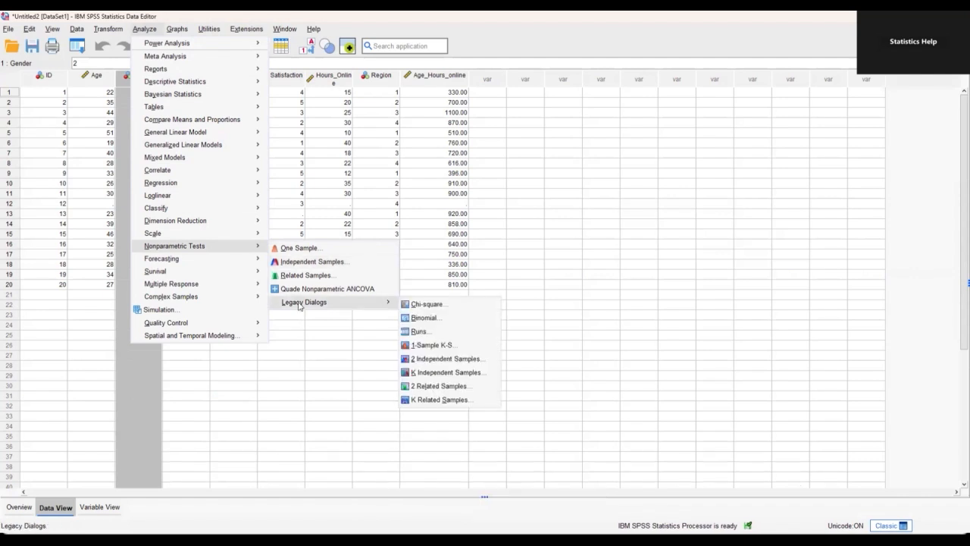
pyautogui.click(451, 360)
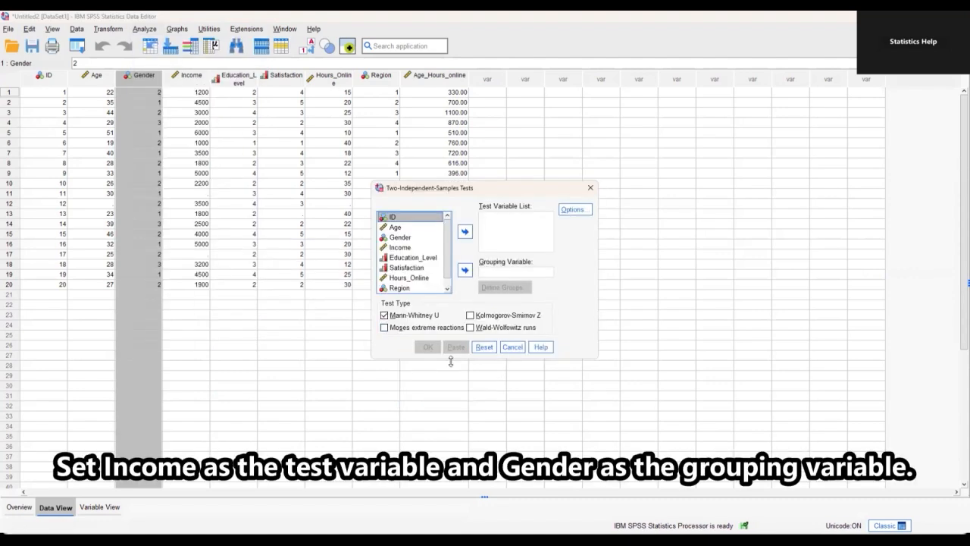
pyautogui.click(737, 146)
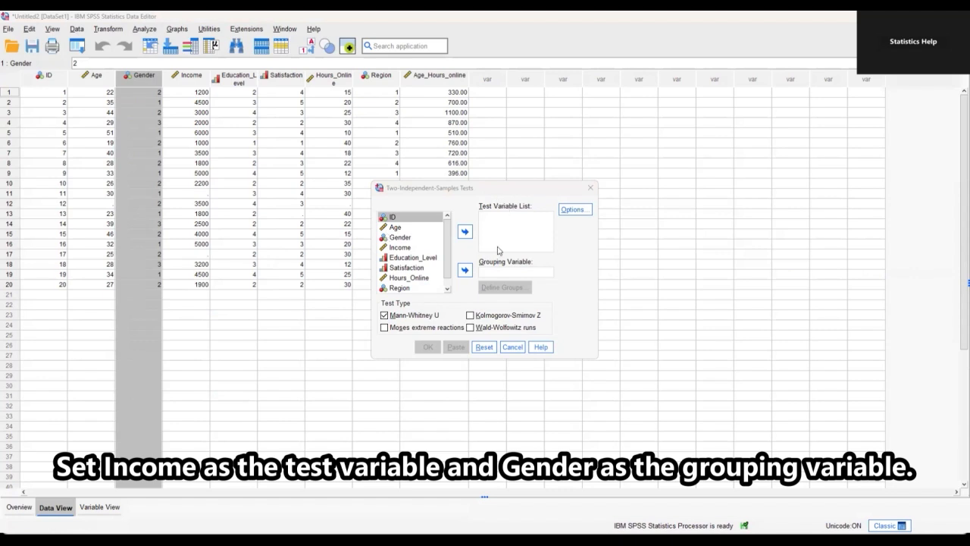
pyautogui.click(408, 249)
pyautogui.click(464, 231)
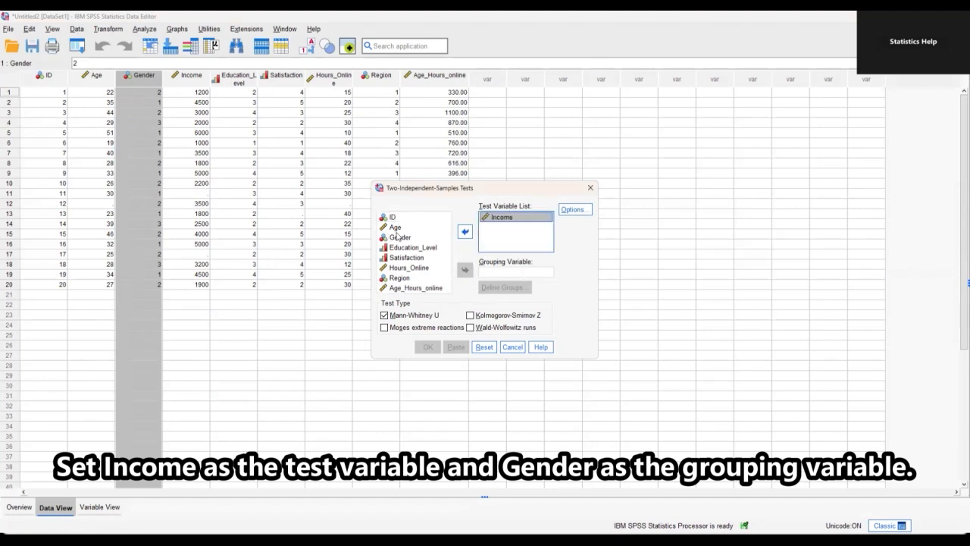
pyautogui.click(397, 237)
pyautogui.click(465, 271)
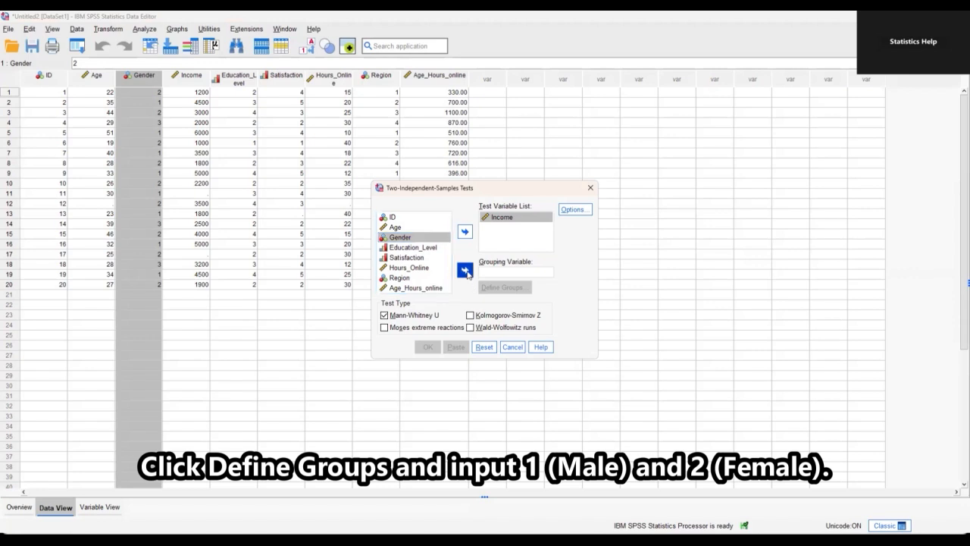
# Define the Gender groups as 1 and 2 and run the Mann-Whitney U test
pyautogui.click(496, 286)
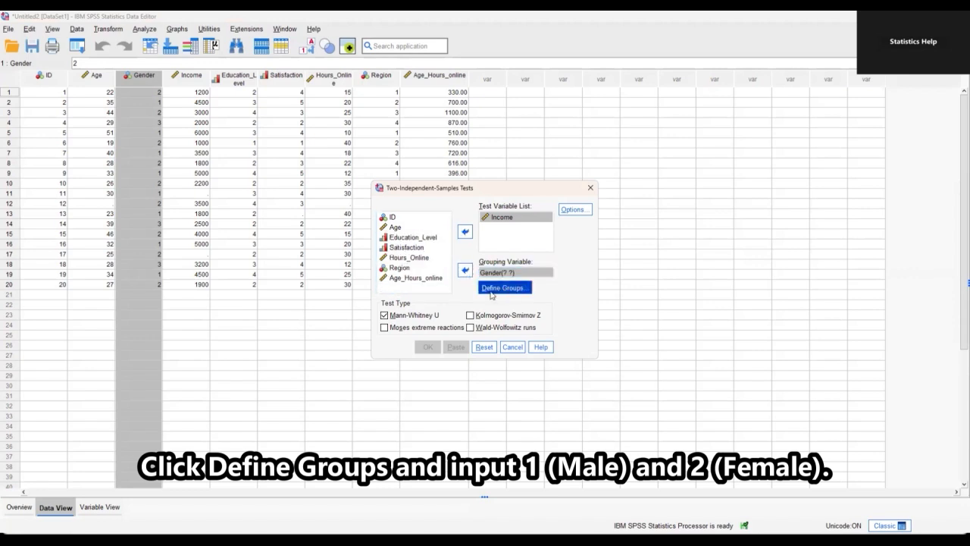
pyautogui.write('1')
pyautogui.click(485, 277)
pyautogui.write('2')
pyautogui.click(450, 293)
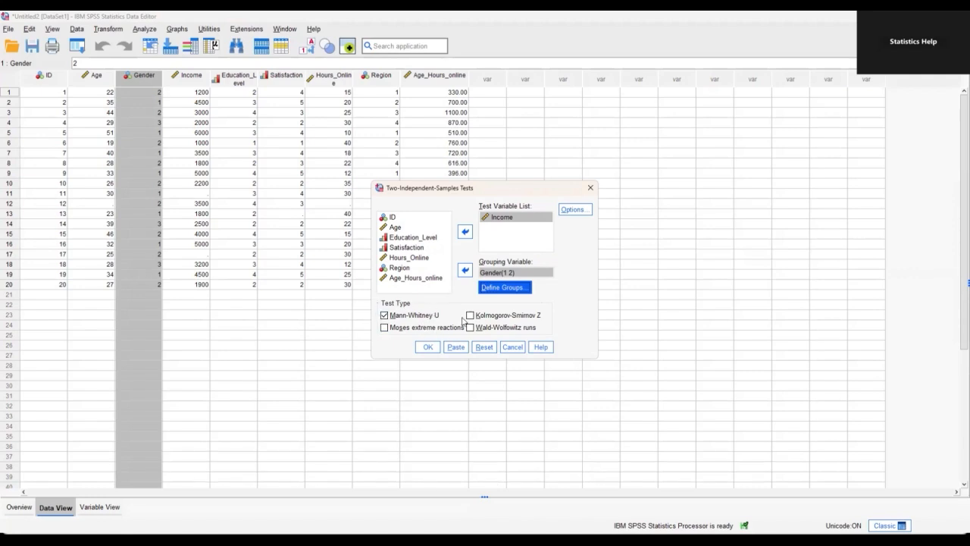
pyautogui.click(428, 346)
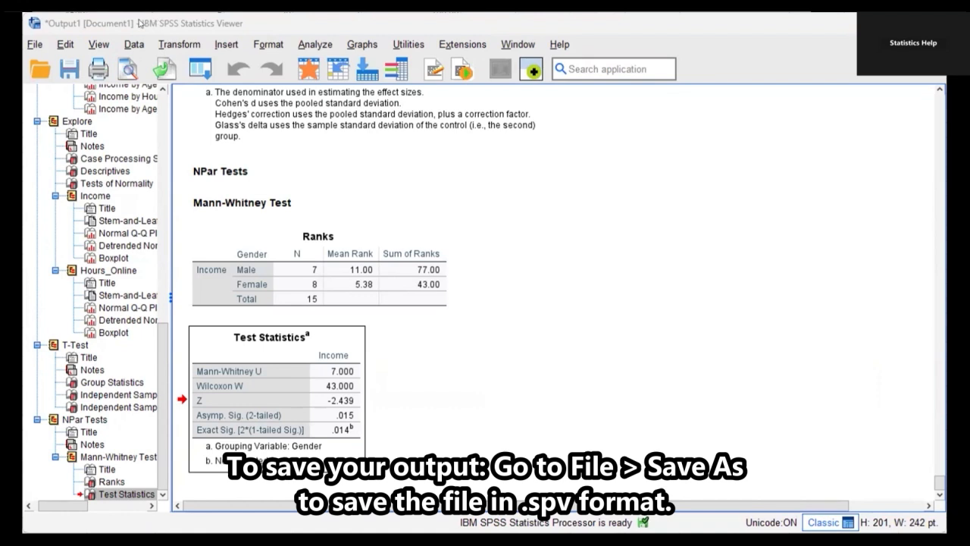
# Save the output as the viewer file Output1.spv in the Documents folder
pyautogui.click(30, 45)
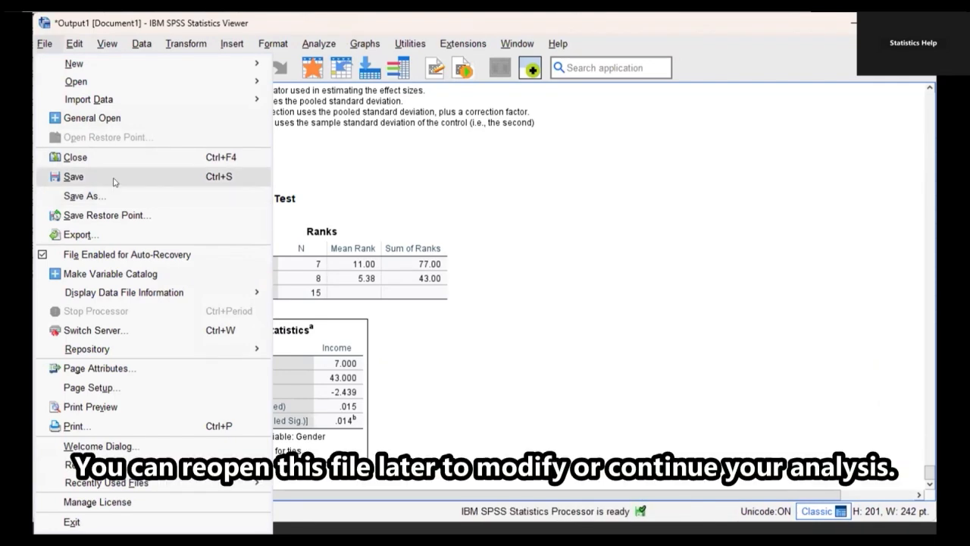
pyautogui.click(115, 182)
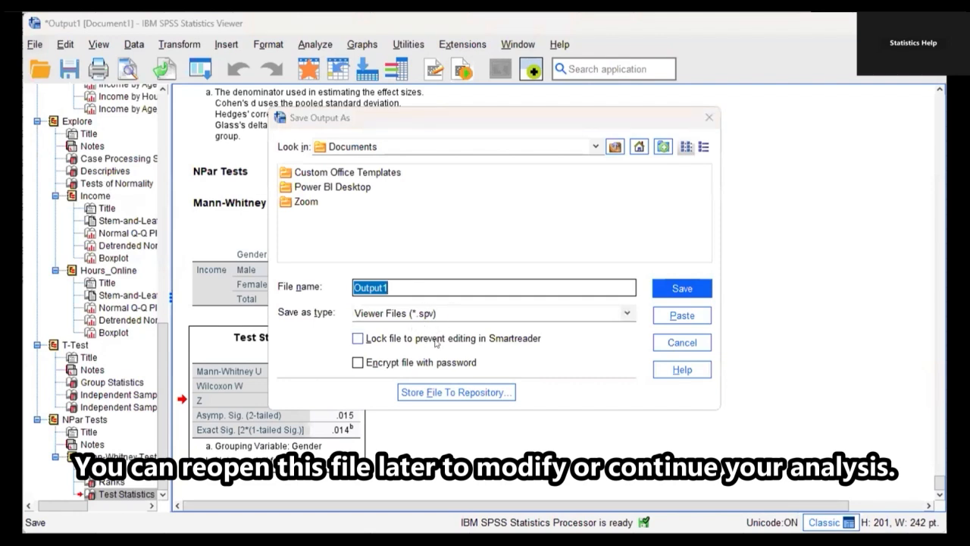
pyautogui.click(682, 294)
# Export all output as the Word document OUTPUT.docx in the Documents folder and look through the exported file in Word
pyautogui.click(36, 43)
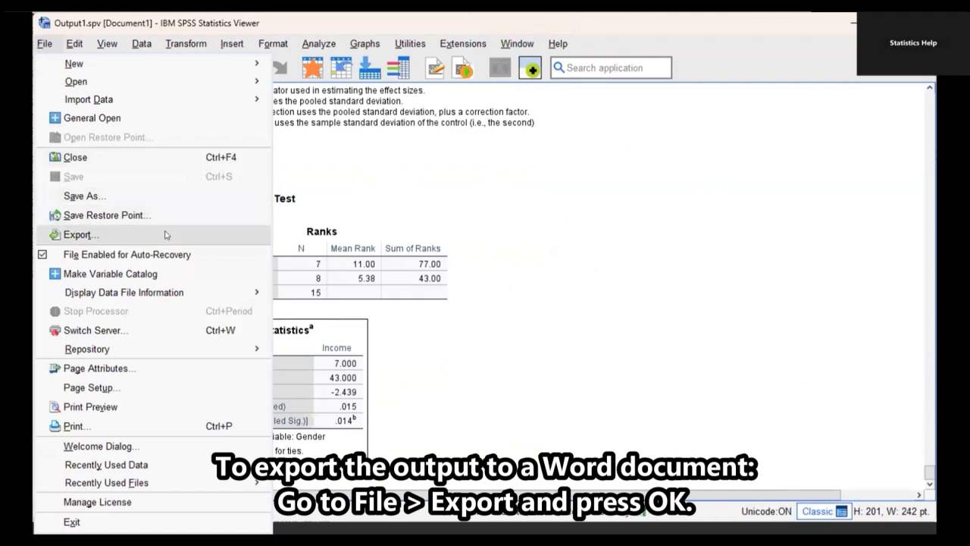
pyautogui.click(166, 234)
pyautogui.tripleClick(464, 303)
pyautogui.click(464, 303)
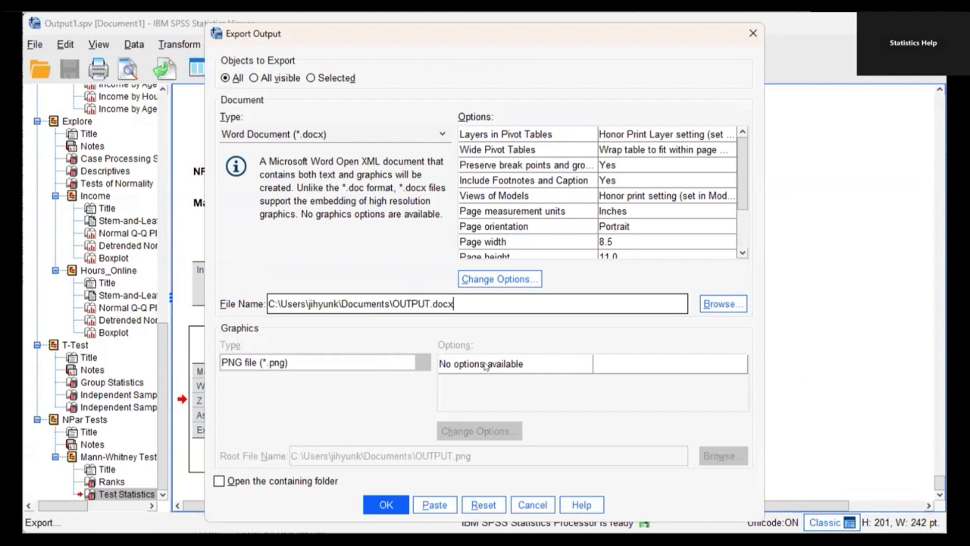
pyautogui.click(386, 505)
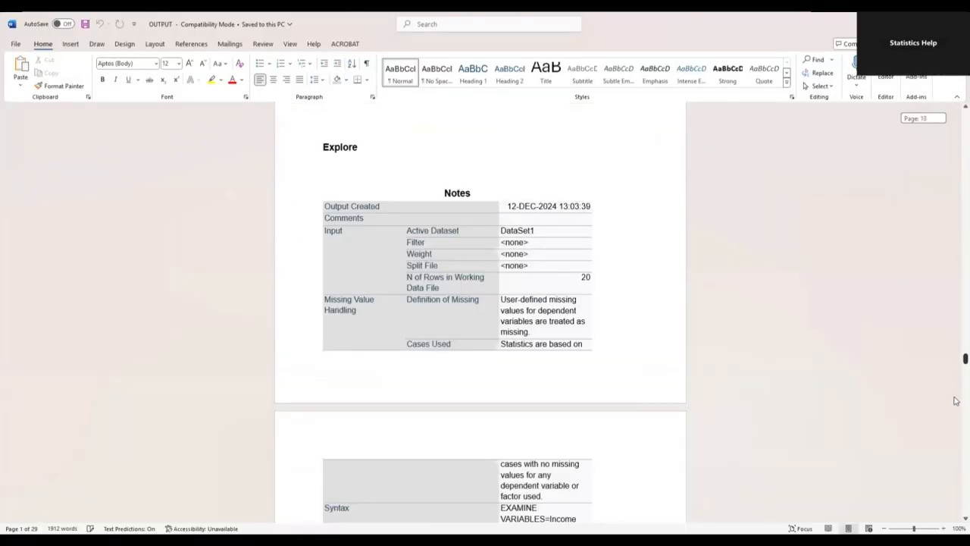
pyautogui.moveTo(954, 396); pyautogui.dragTo(965, 287)
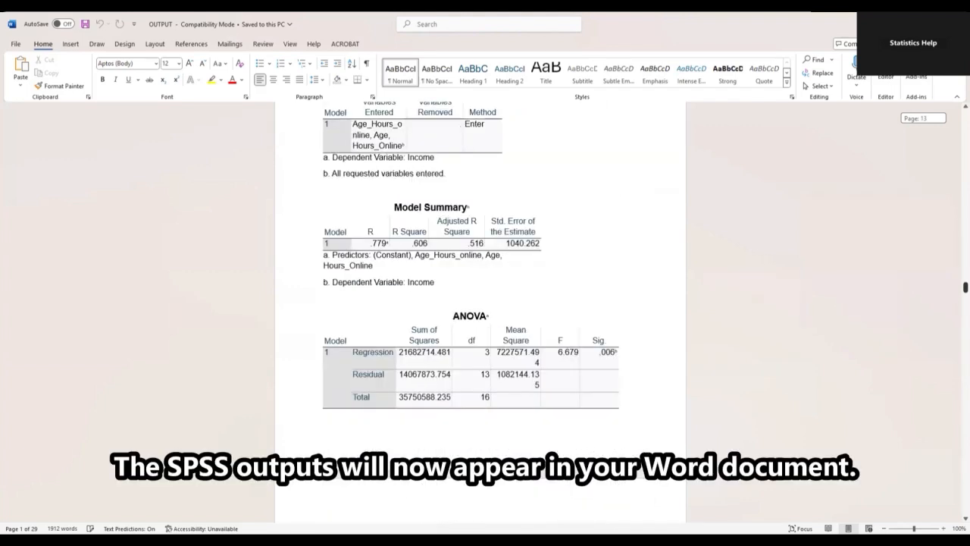